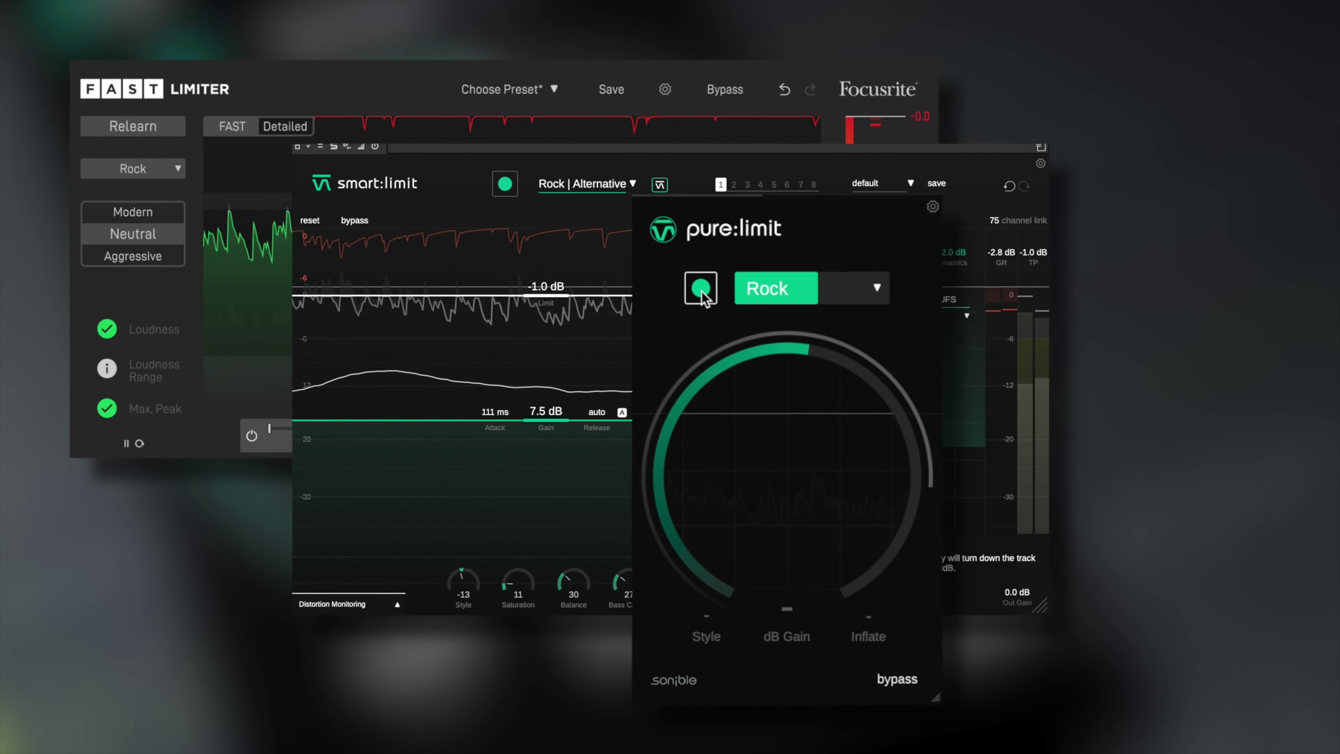
# Run pure:limit's analysis so it settles on 6.3 dB gain, neutral style and Inflate 12
pyautogui.click(700, 288)
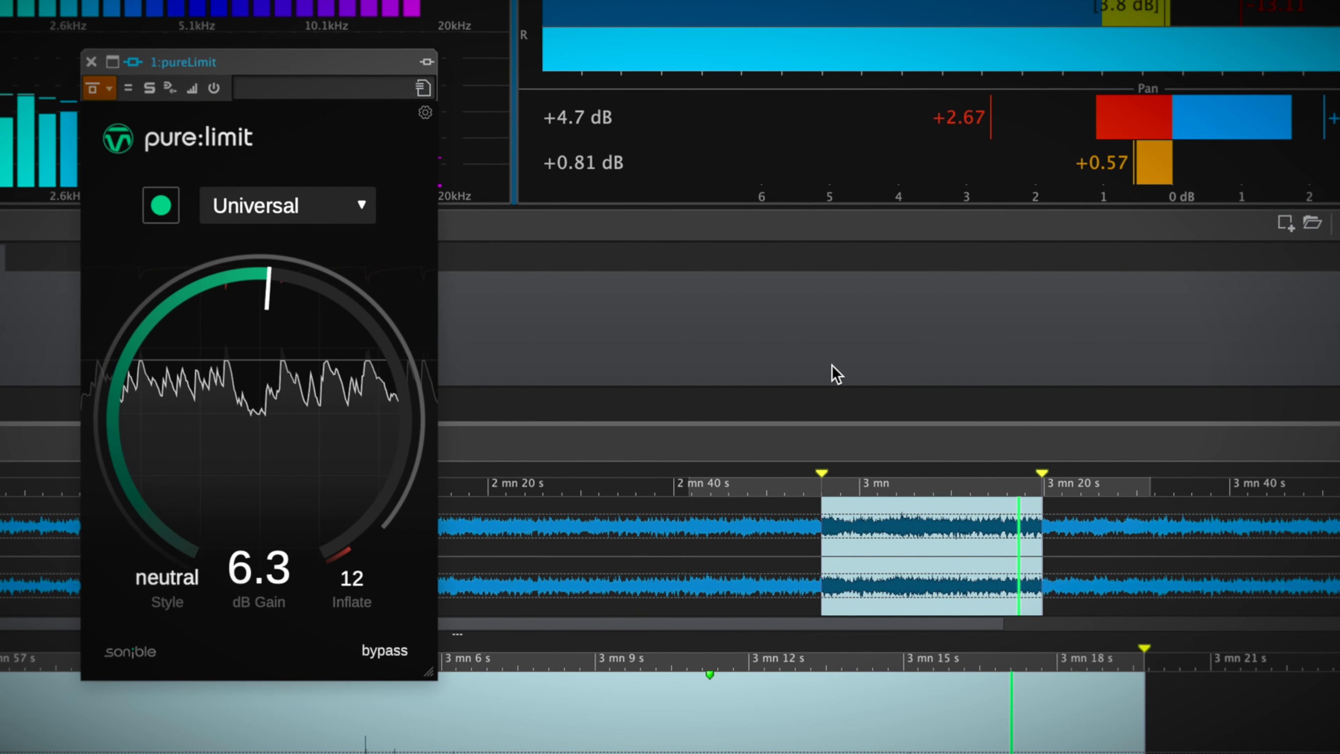
# Set the L2 Ultramaximizer to -7.6 threshold, -0.9 ceiling and 19.25 release
pyautogui.moveTo(877, 0); pyautogui.dragTo(930, 104)
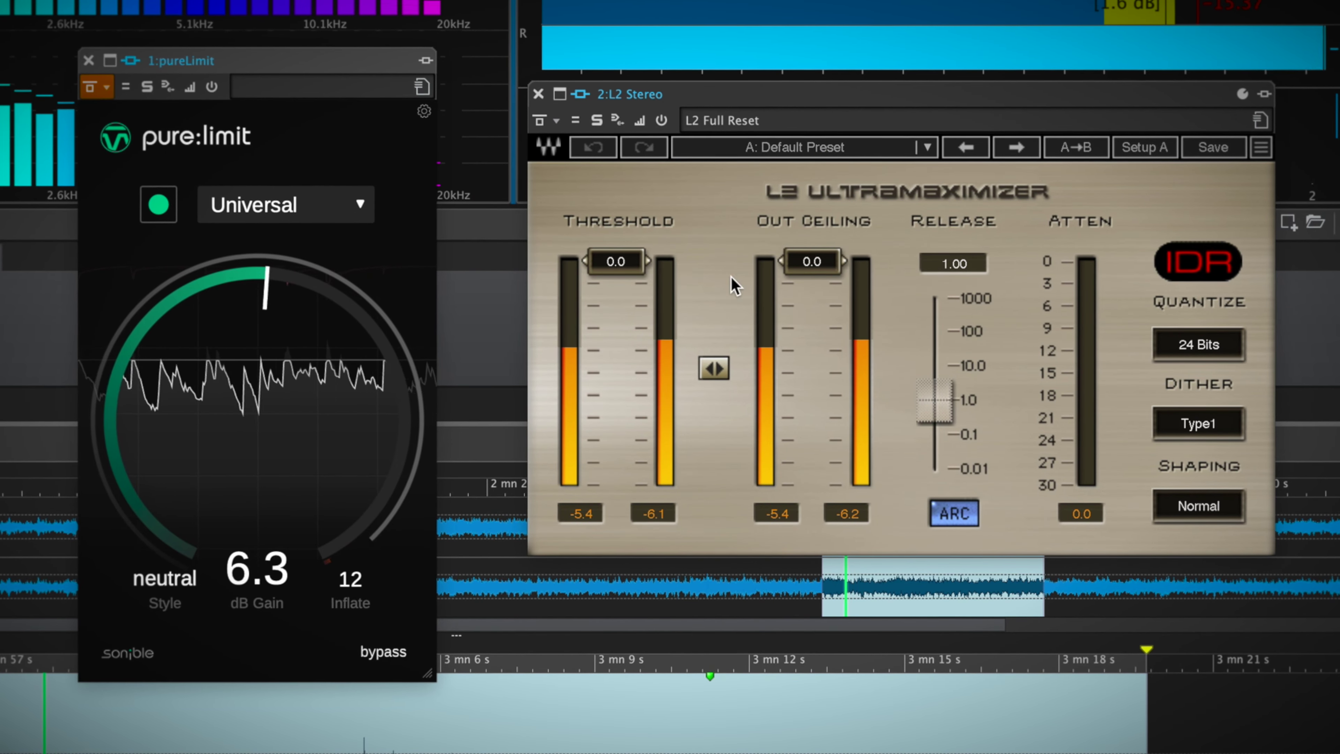
pyautogui.moveTo(616, 261); pyautogui.dragTo(616, 319)
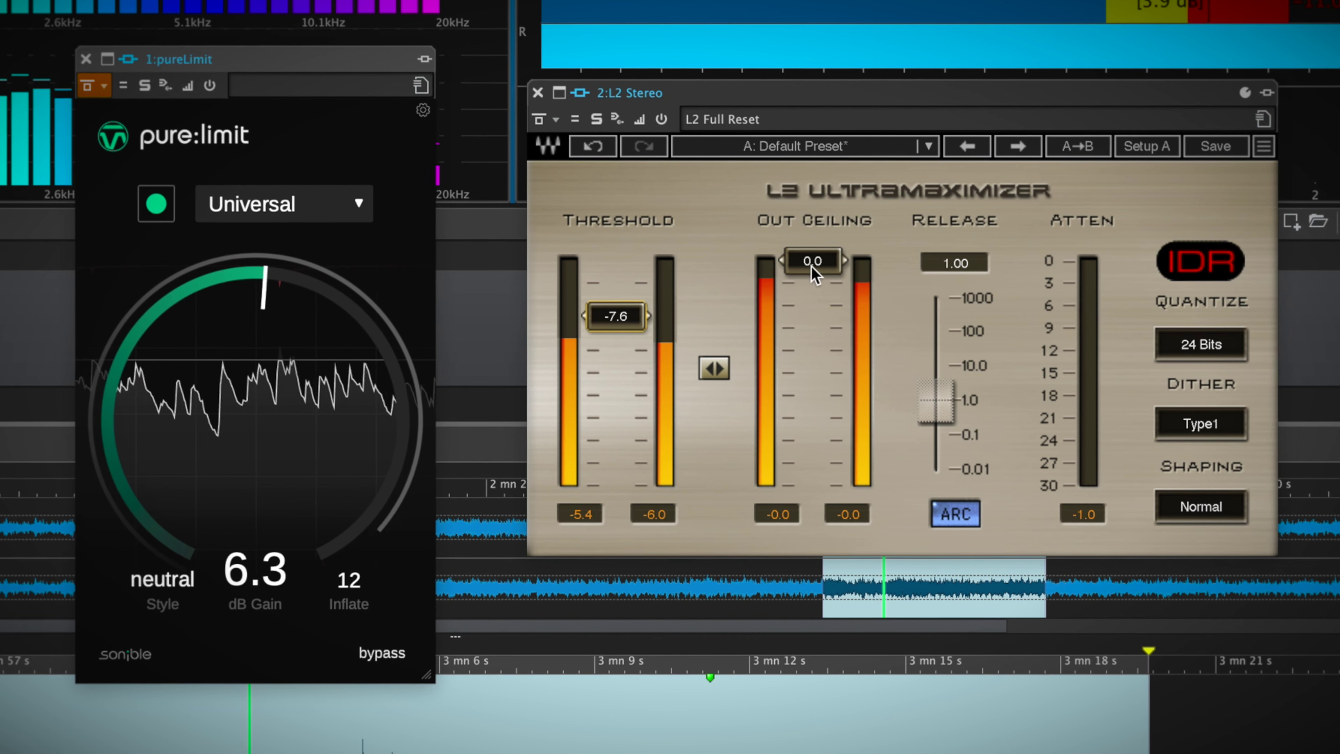
pyautogui.moveTo(813, 261); pyautogui.dragTo(813, 266)
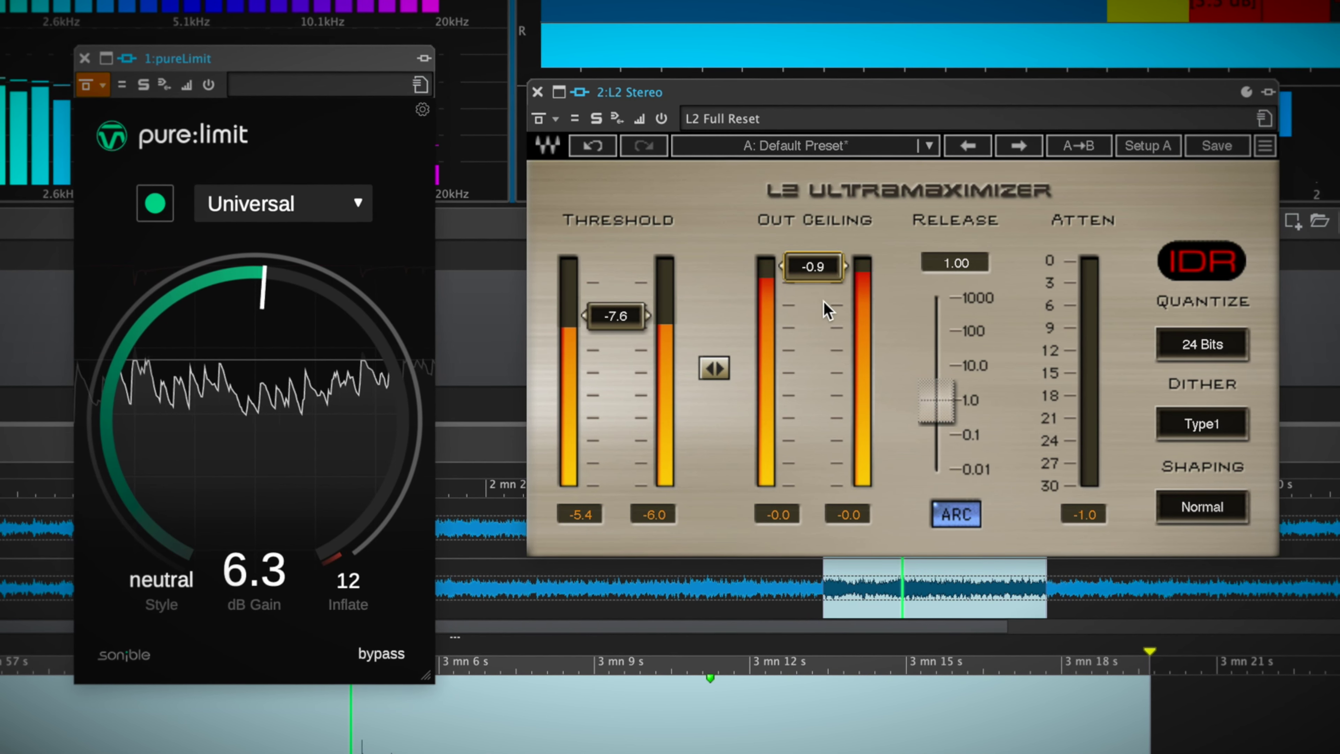
pyautogui.moveTo(936, 402); pyautogui.dragTo(936, 383)
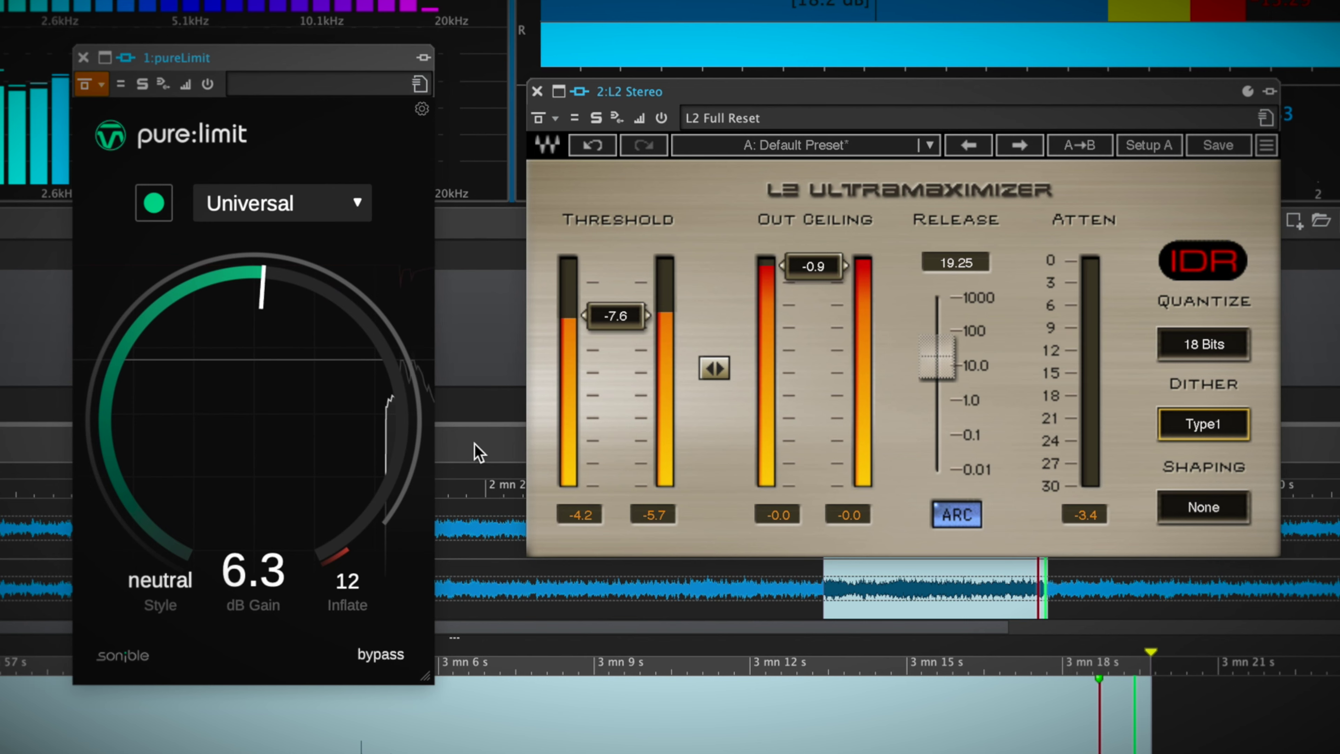
pyautogui.click(353, 203)
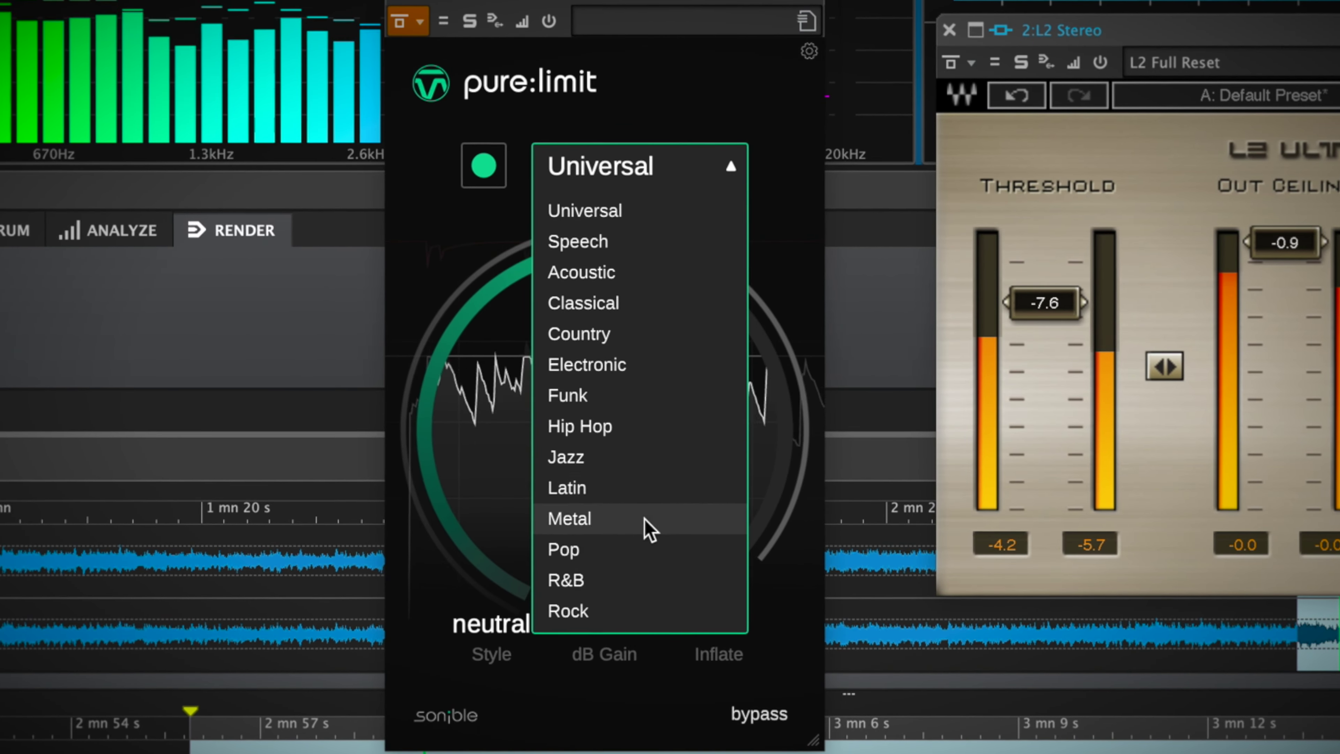
# Keep pure:limit on Universal, try hard and soft styles, and push Inflate to 62
pyautogui.click(688, 180)
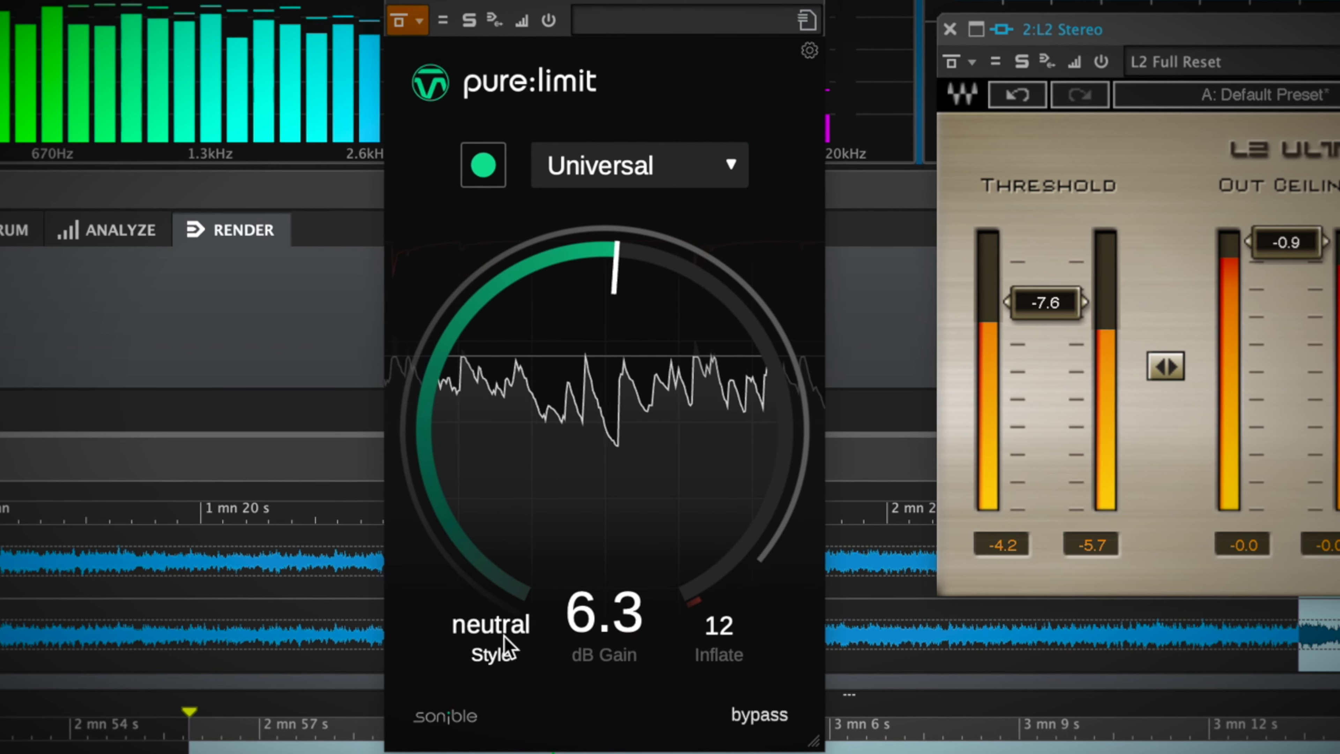
pyautogui.click(510, 649)
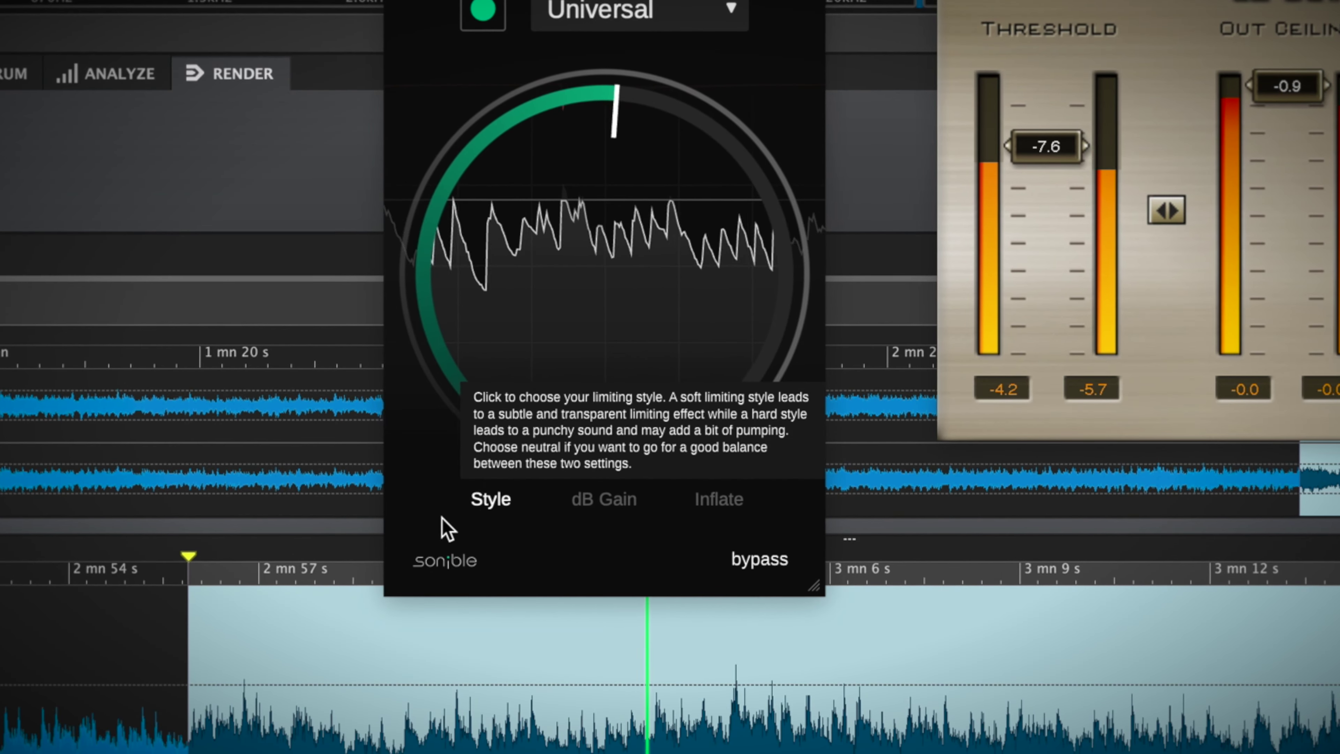
pyautogui.click(490, 654)
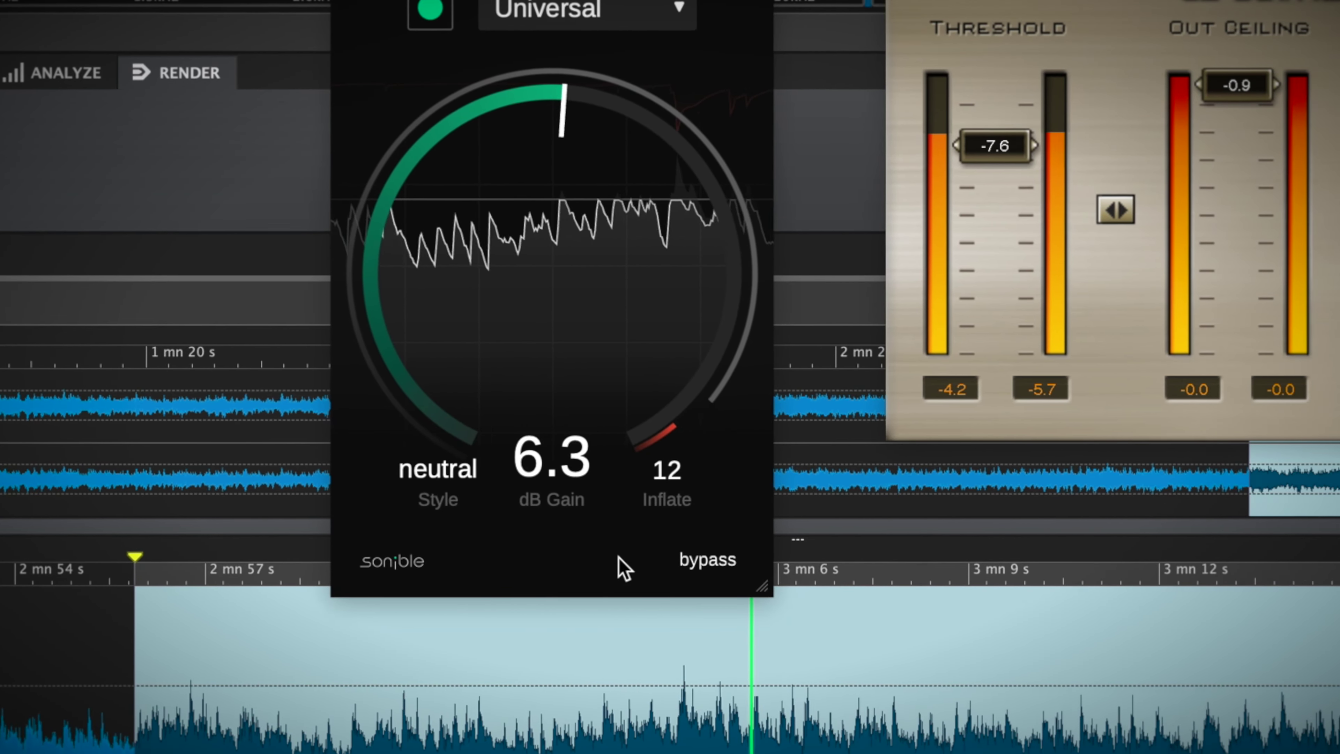
pyautogui.moveTo(676, 473); pyautogui.dragTo(766, 290)
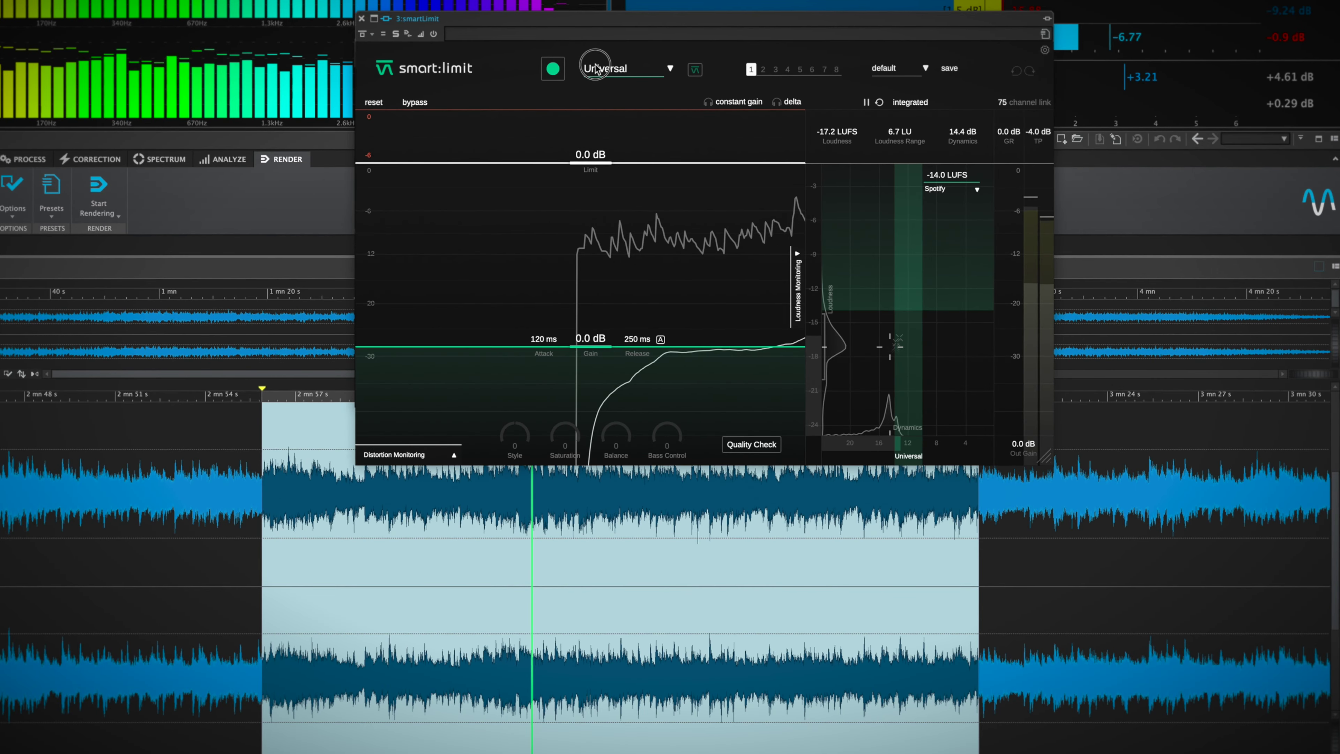
pyautogui.moveTo(572, 46); pyautogui.dragTo(547, 152)
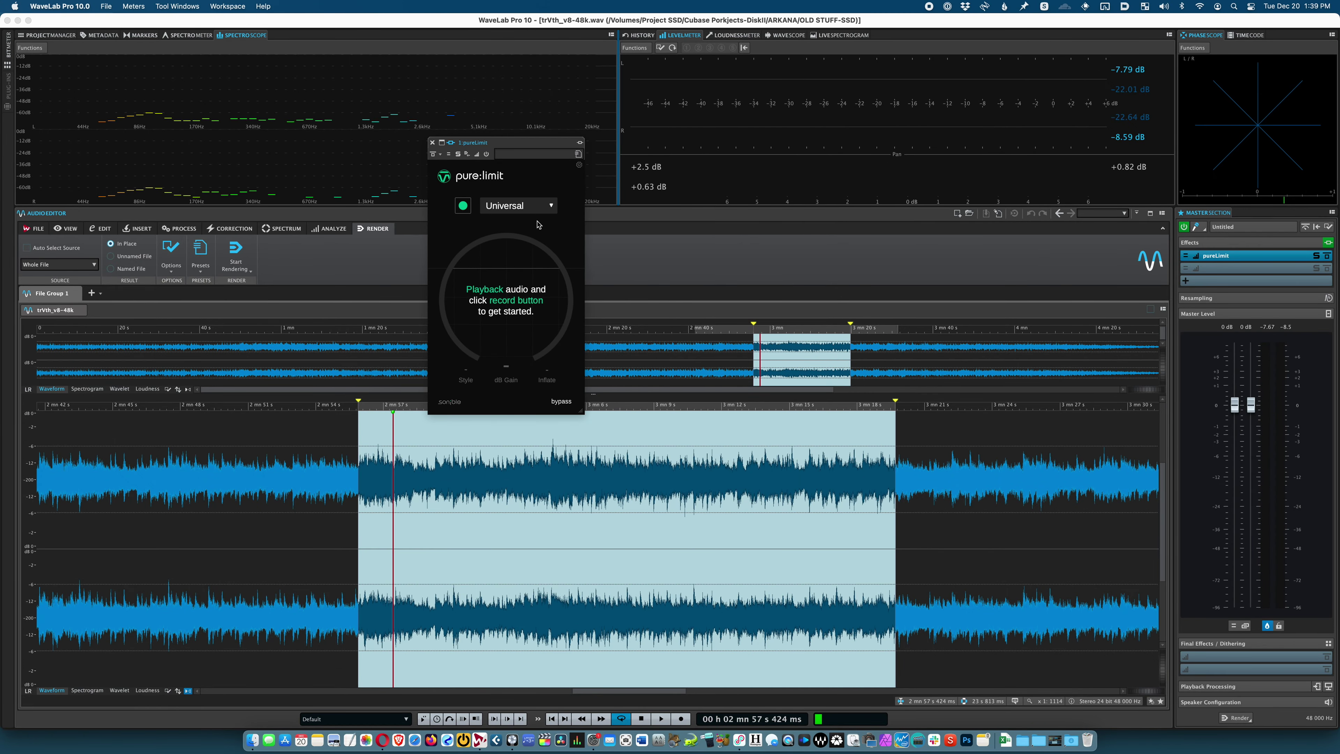
# Switch pure:limit to the Rock genre profile
pyautogui.click(542, 207)
pyautogui.click(527, 363)
pyautogui.moveTo(549, 149); pyautogui.dragTo(654, 230)
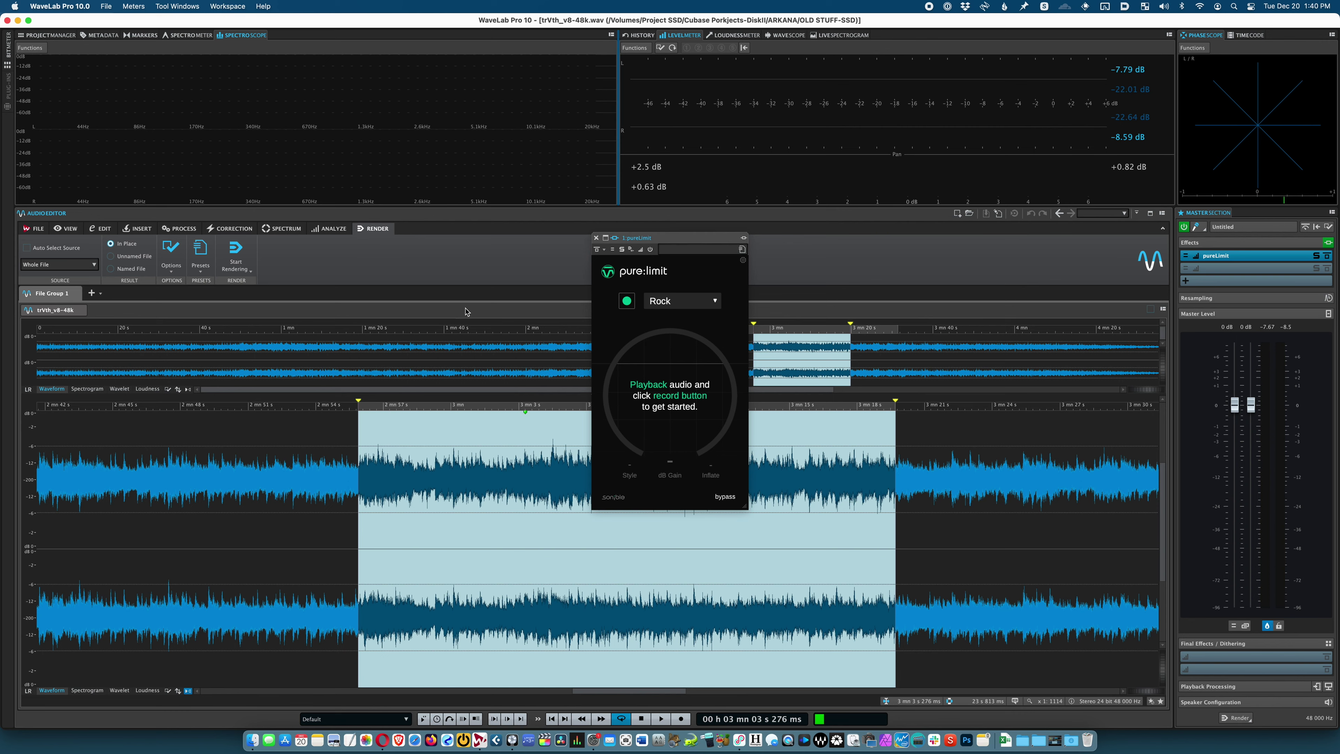
# Play the track and let pure:limit learn it, settling at 7.1 dB gain
pyautogui.press('space')
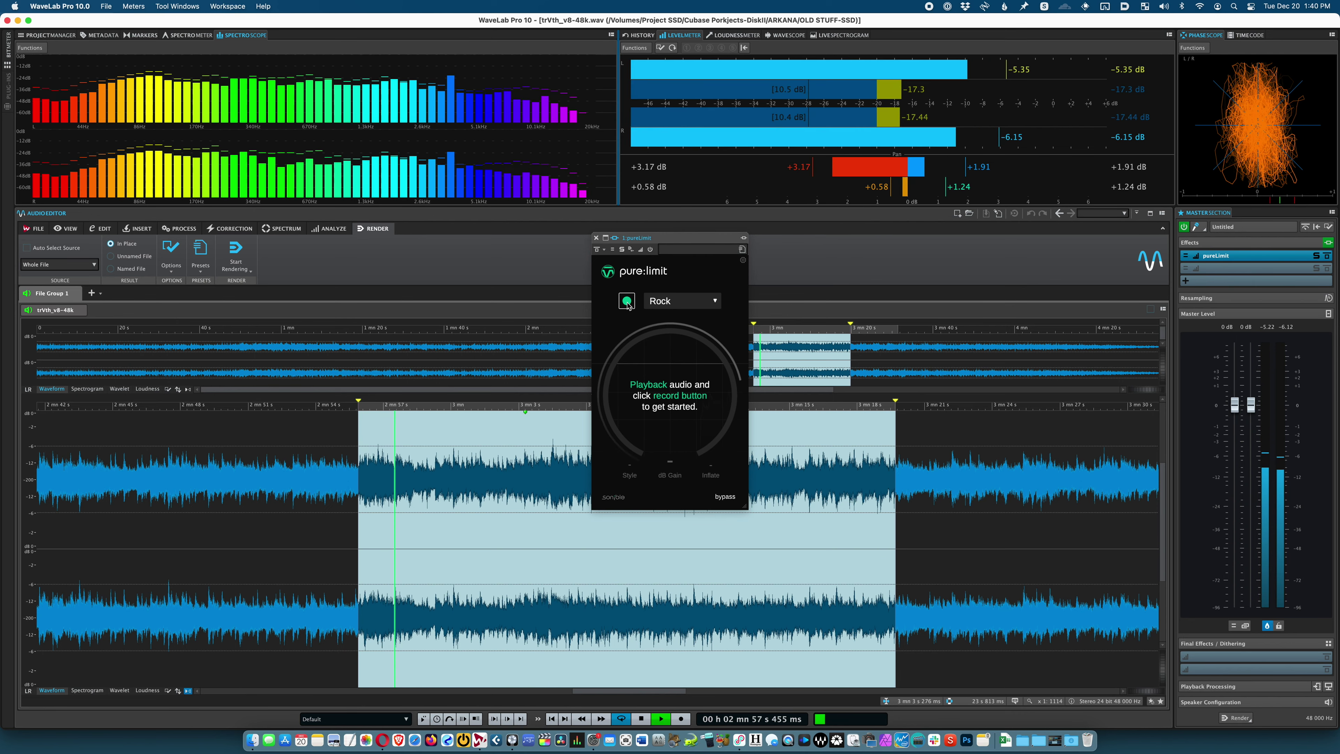
pyautogui.click(628, 301)
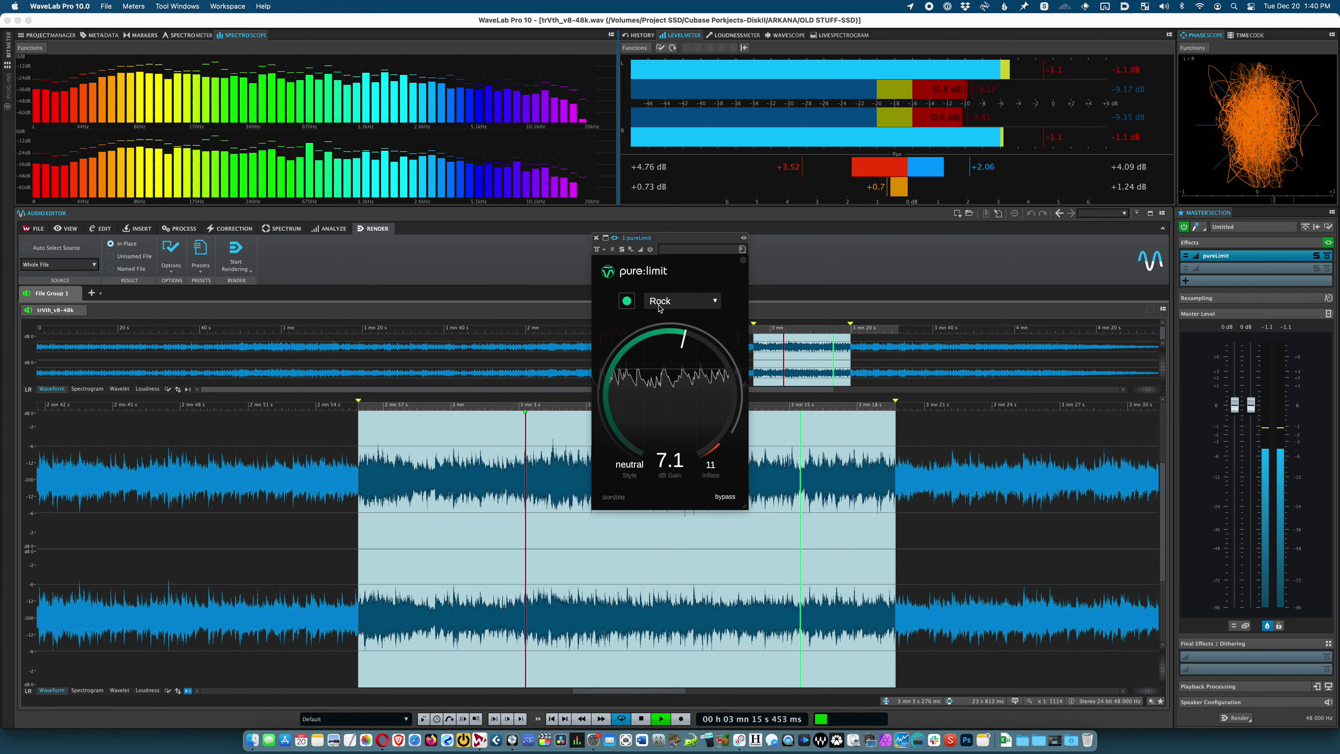
pyautogui.click(1268, 285)
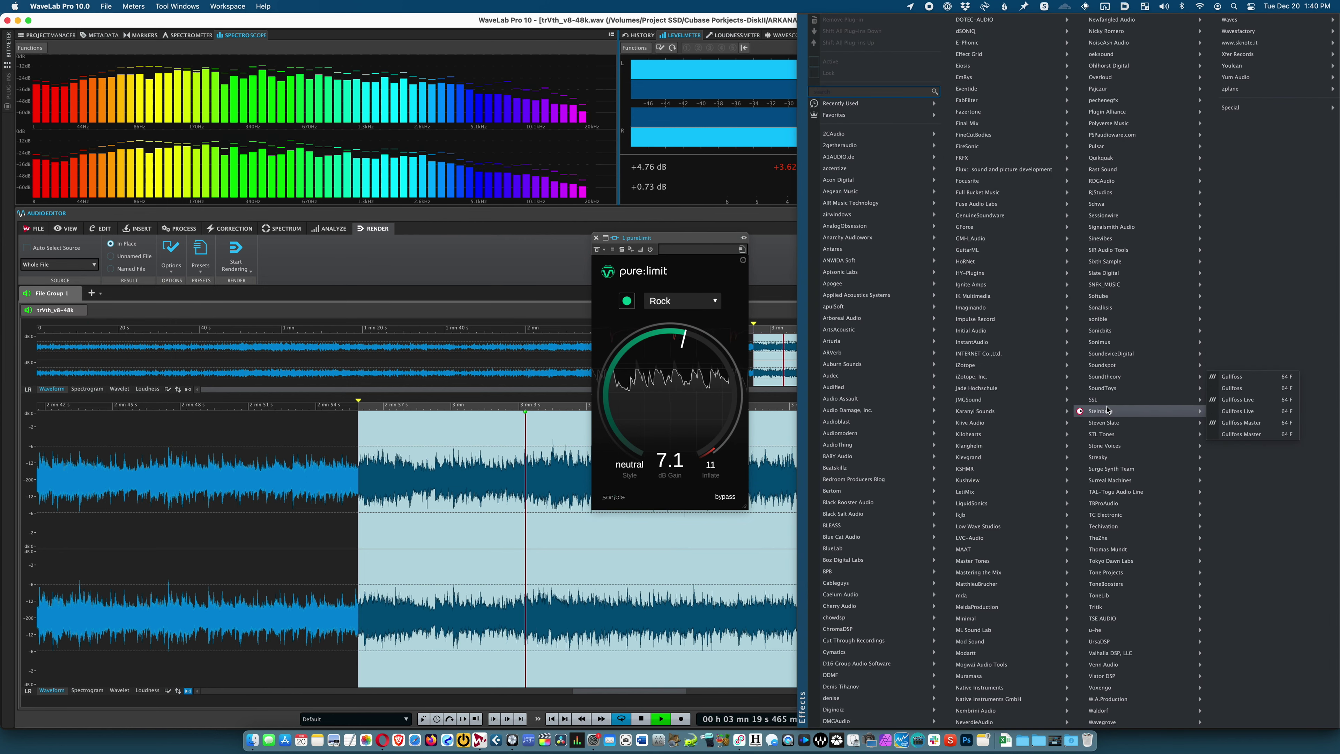
# Insert Youlean Loudness Meter 2 in master slot 3 after pure:limit
pyautogui.click(1266, 388)
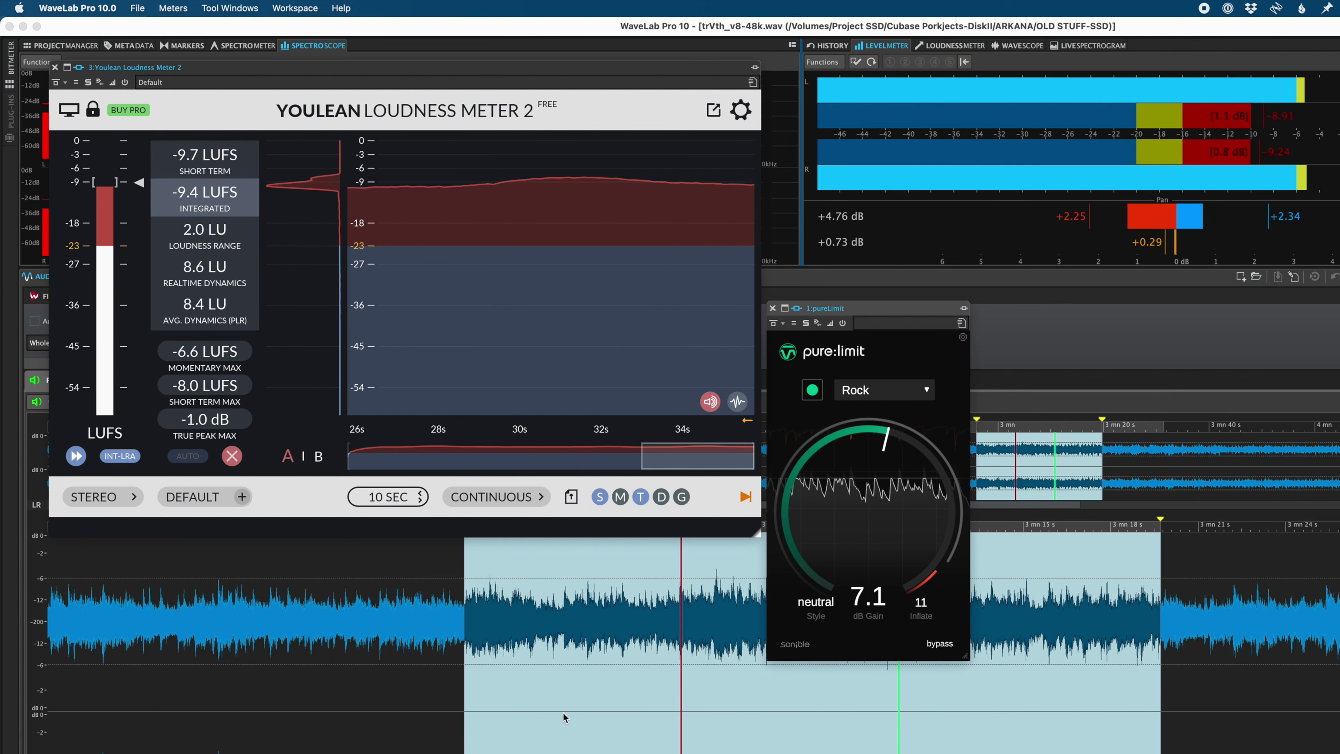
# Reset the Youlean readings, set pure:limit's gain to 7.9 dB, and stop playback
pyautogui.scroll(-2, 851, 525)
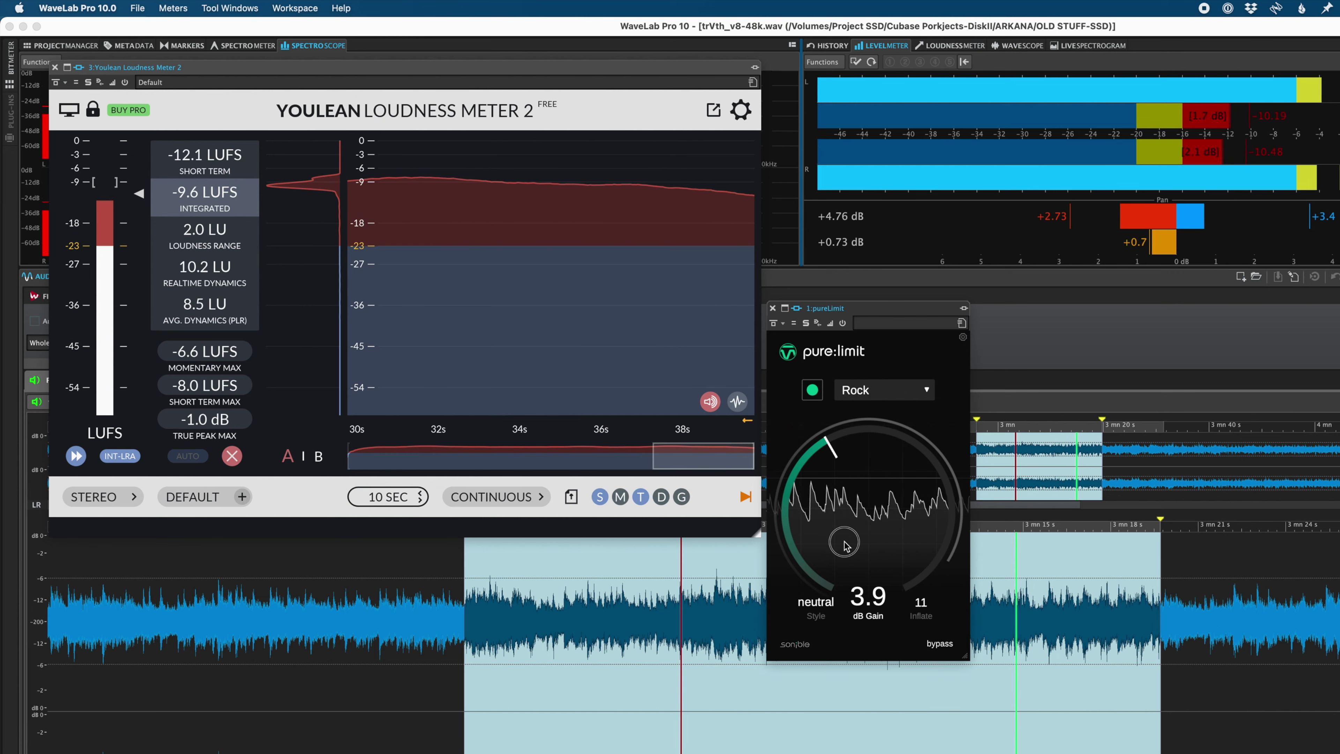
pyautogui.click(230, 459)
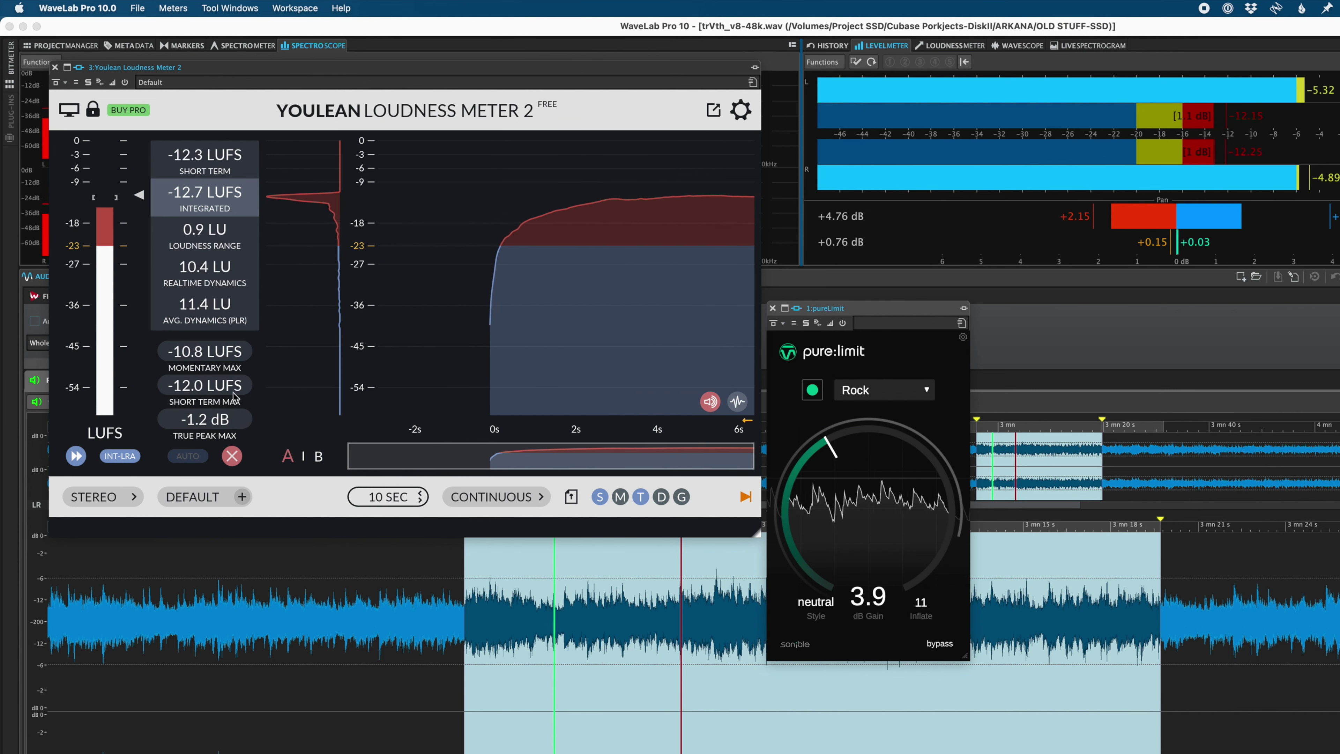
pyautogui.click(232, 458)
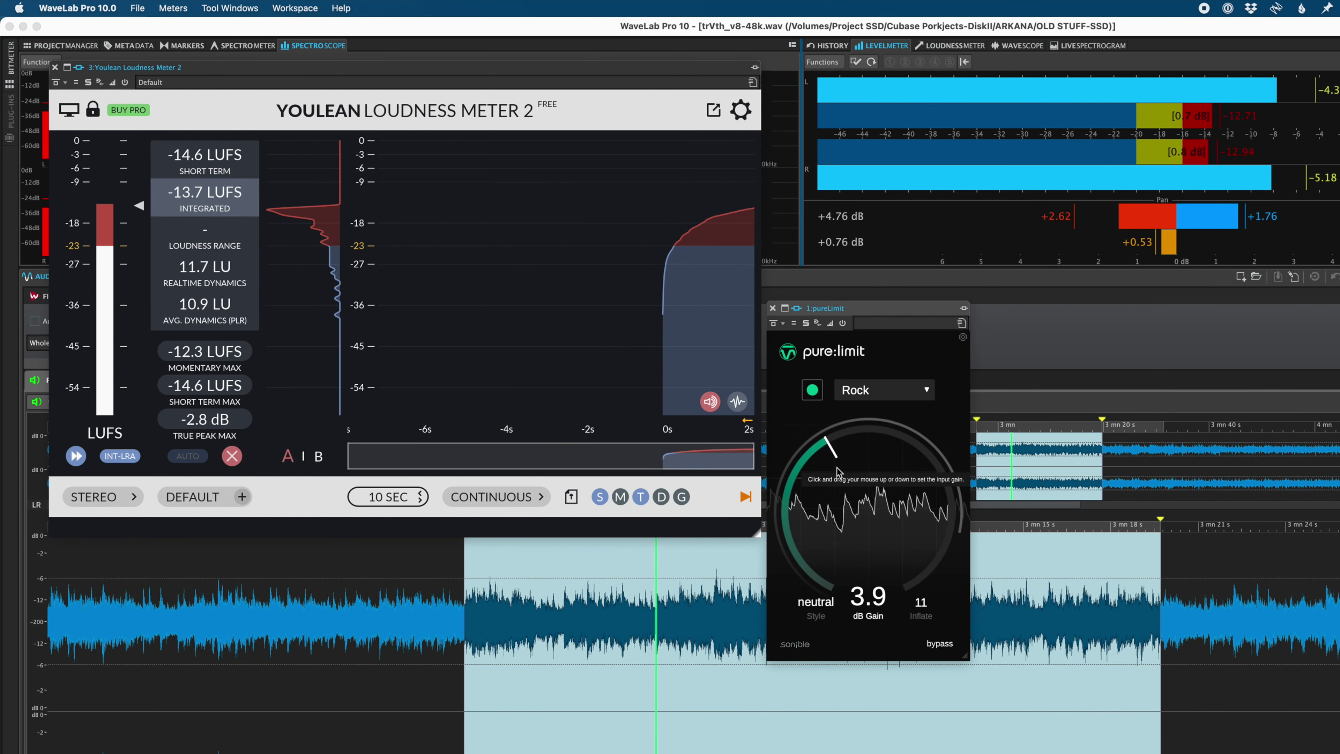
pyautogui.moveTo(839, 471); pyautogui.dragTo(841, 433)
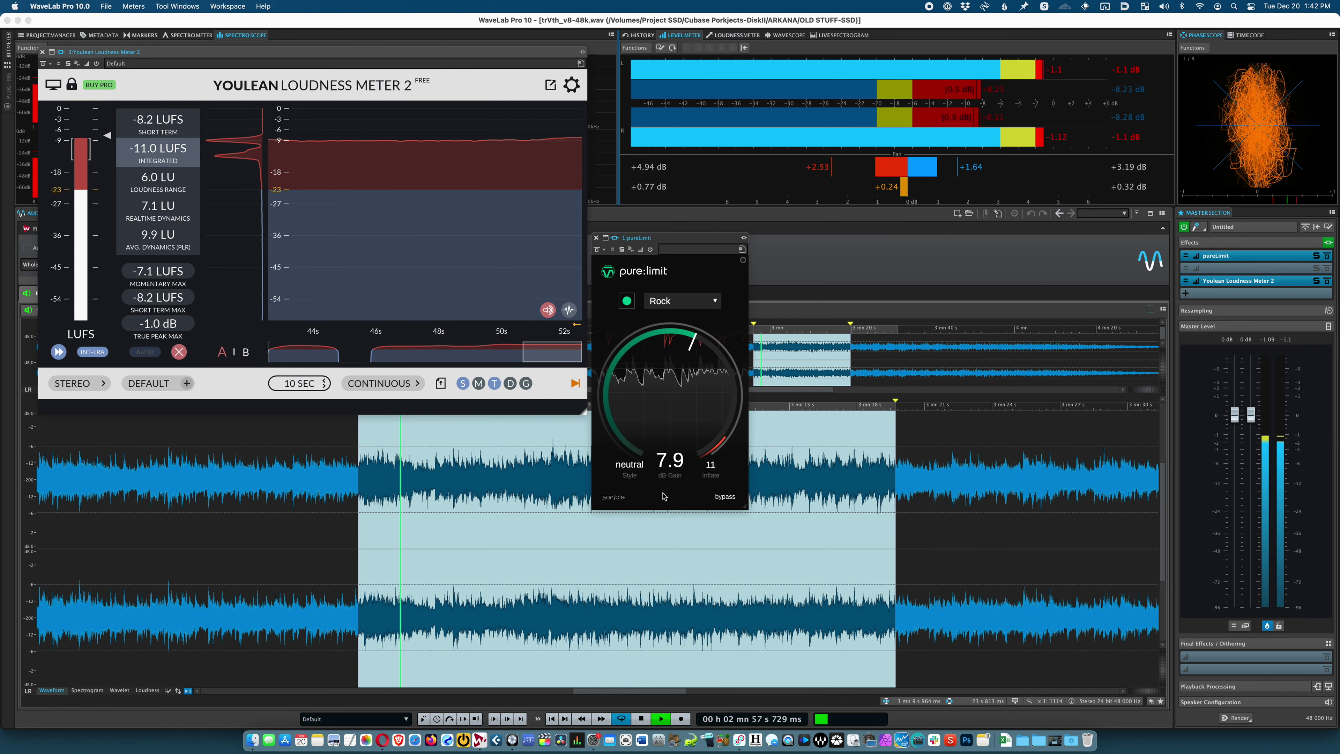
pyautogui.press('space')
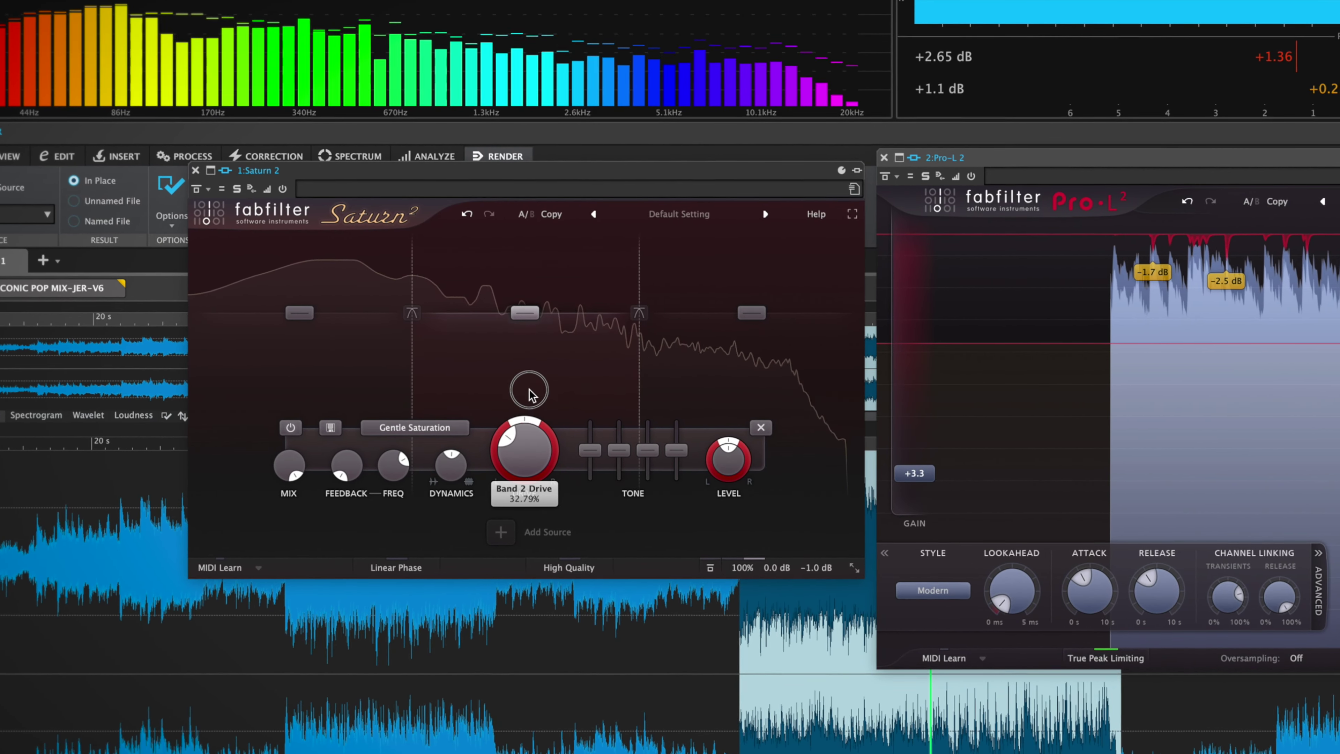
# Select Saturn 2's Warm Tape band and raise its drive to 31.34%
pyautogui.click(697, 383)
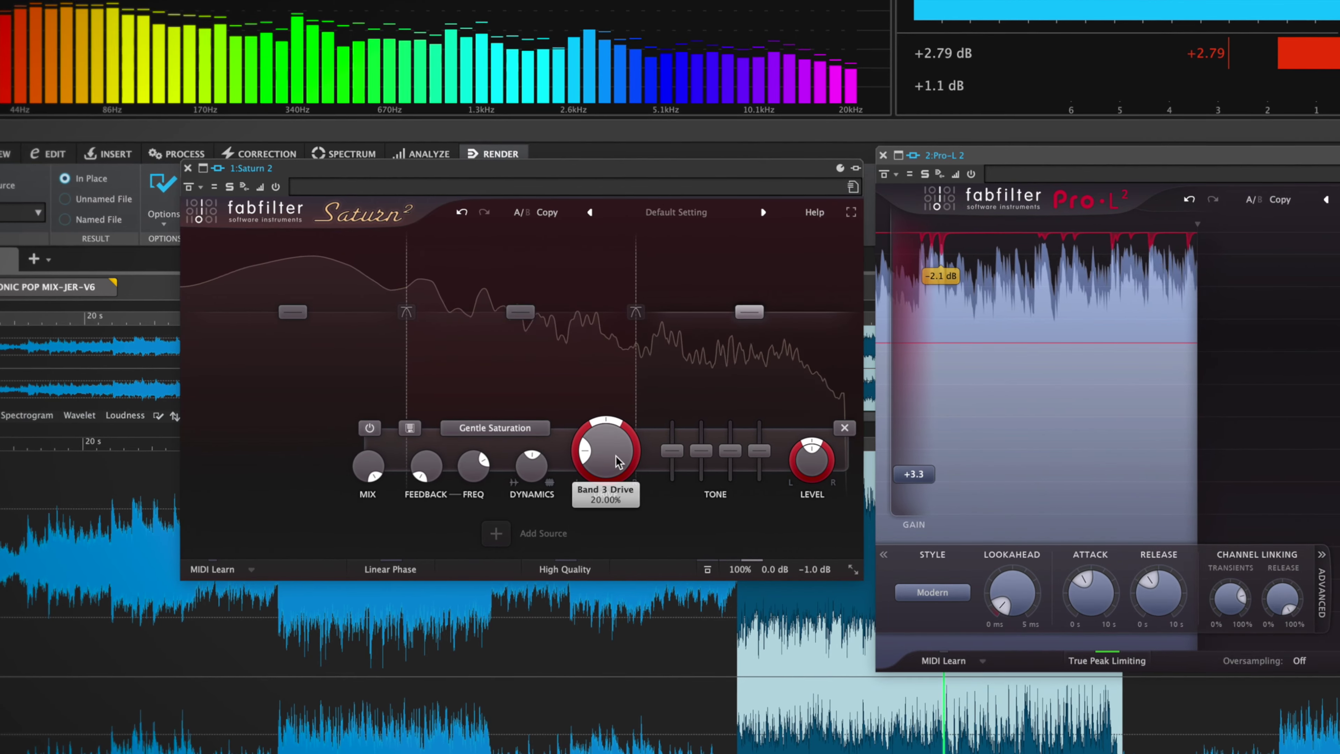
pyautogui.click(379, 396)
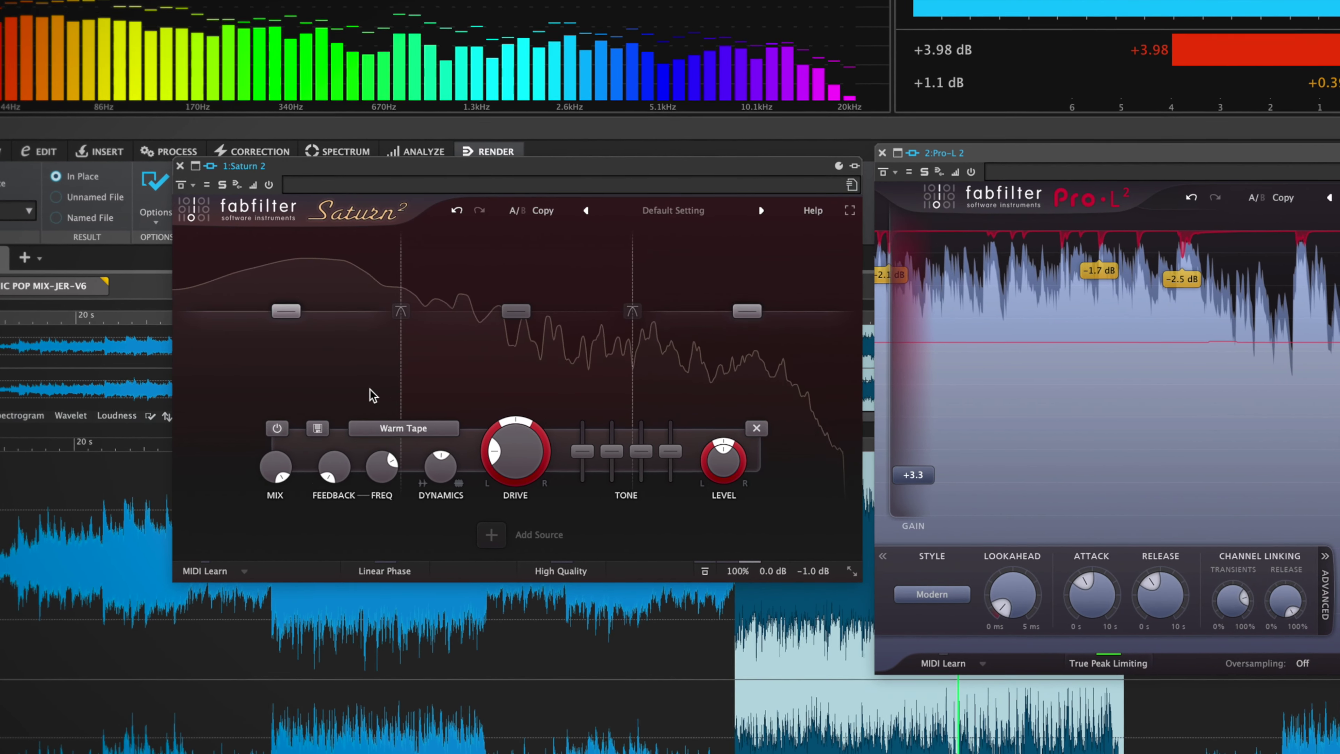
pyautogui.moveTo(441, 465); pyautogui.dragTo(442, 446)
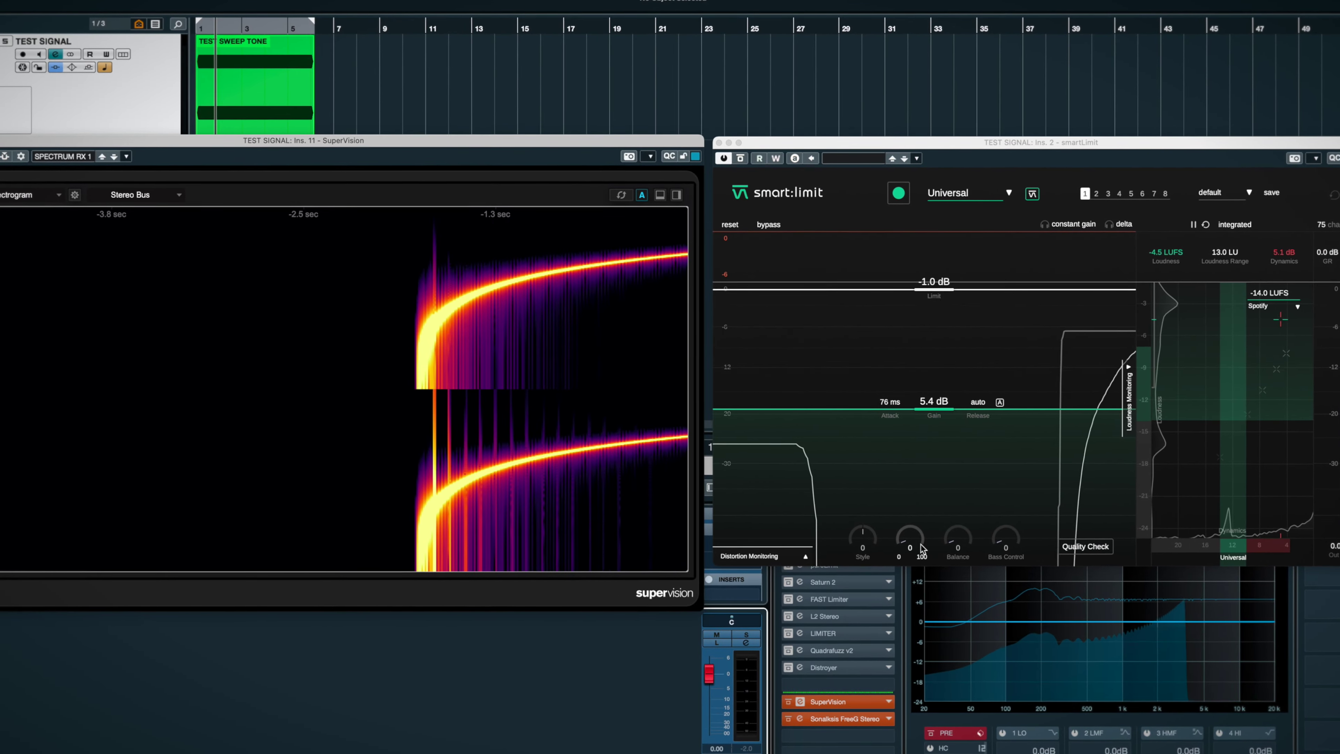
# Raise smart:limit's Saturation to 34 while the sweep tone plays
pyautogui.moveTo(923, 549); pyautogui.dragTo(917, 476)
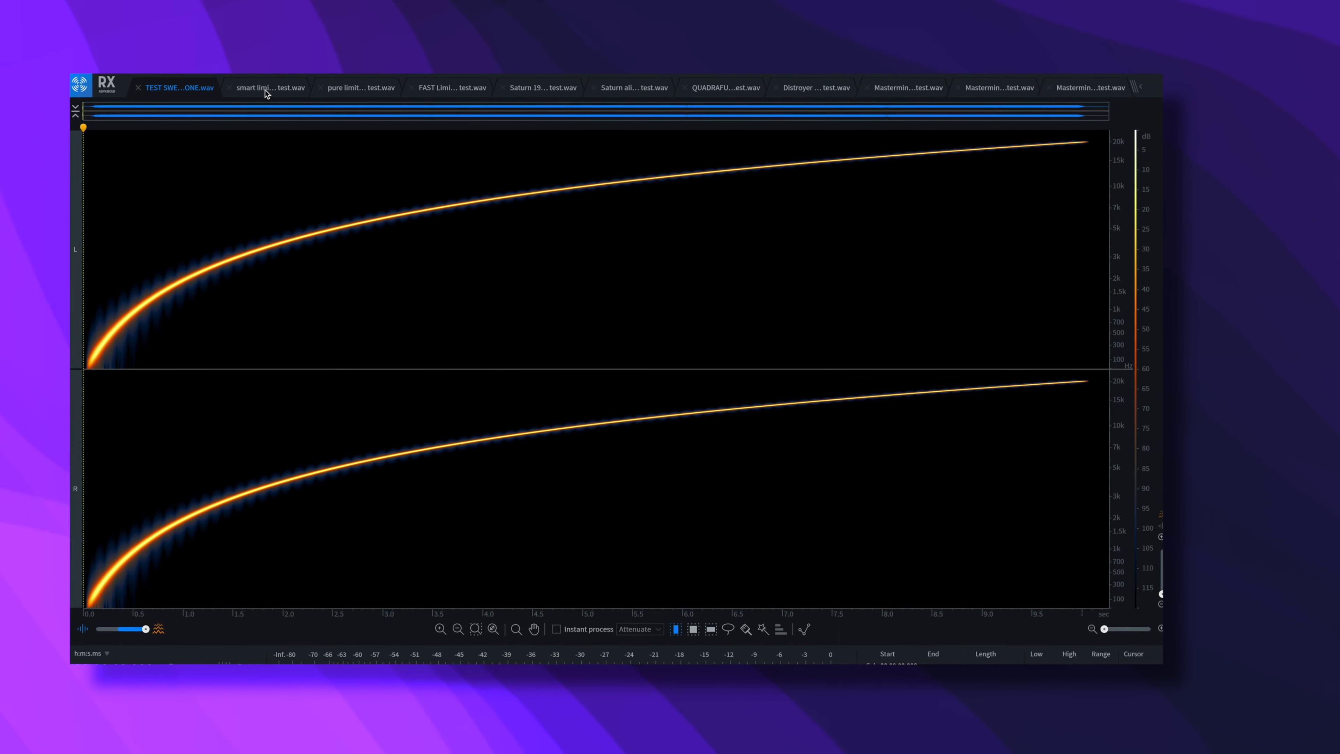
# View the Saturn 19 test recording, then 'pure limit aliasing test.wav'
pyautogui.click(526, 90)
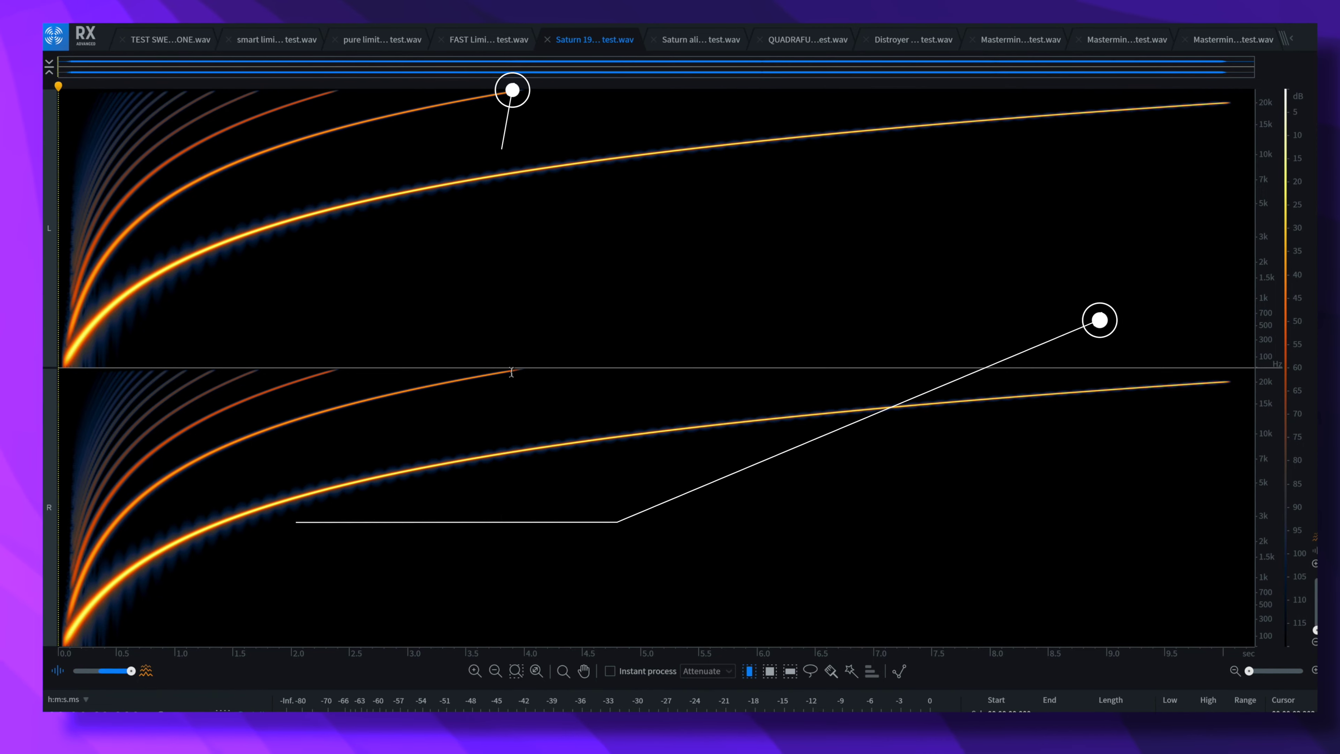
pyautogui.click(362, 39)
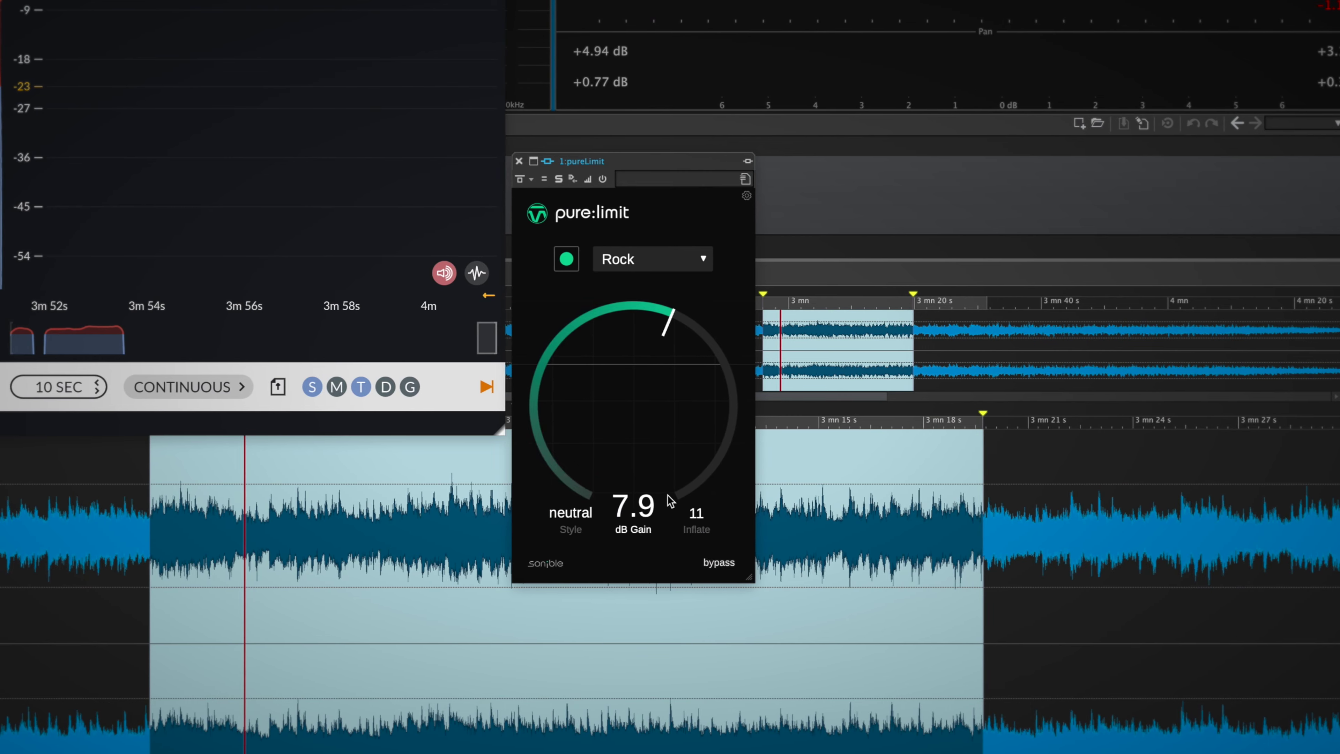
# Turn pure:limit's Inflate down to 0
pyautogui.moveTo(692, 509); pyautogui.dragTo(674, 602)
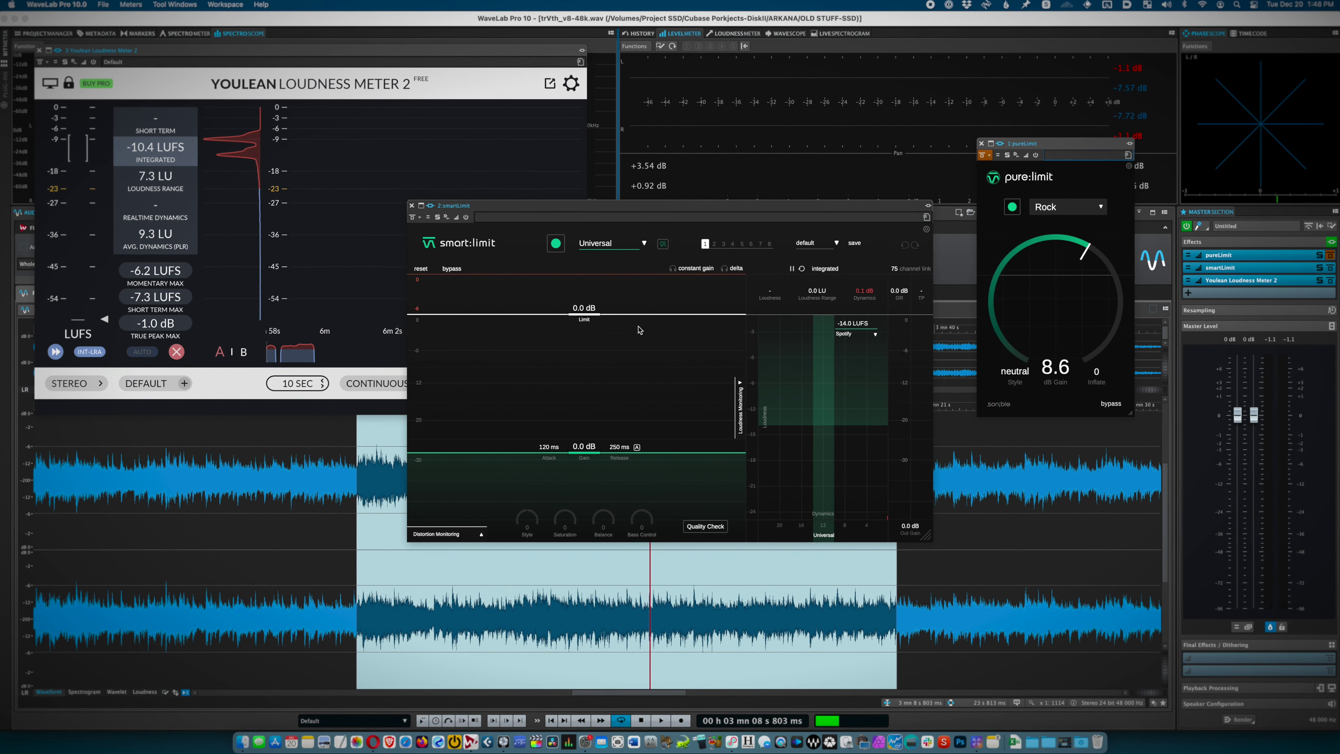
# Give smart:limit the Rock | Alternative profile and start playback so it learns the track
pyautogui.click(638, 259)
pyautogui.click(596, 337)
pyautogui.press('space')
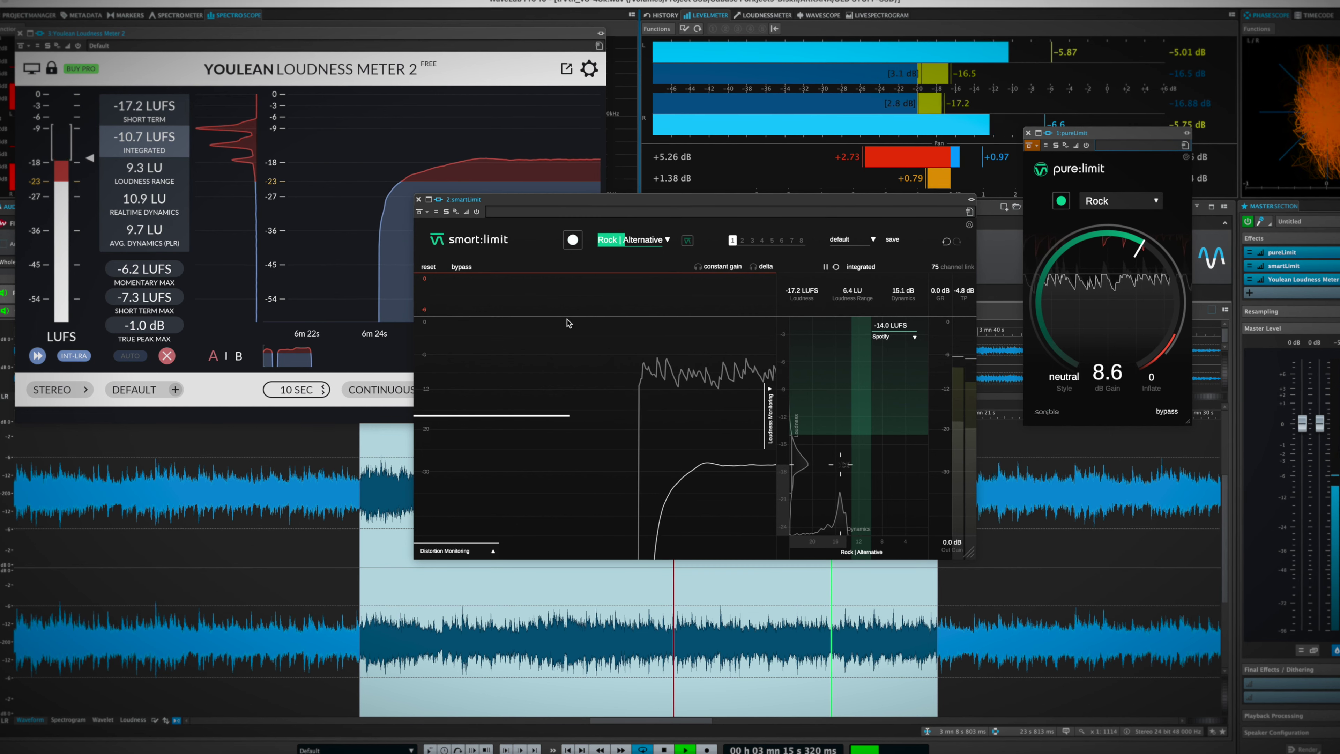
# Trim pure:limit's gain down to about 7.9 dB and clear the Youlean loudness meter readings
pyautogui.moveTo(1106, 298); pyautogui.dragTo(1106, 306)
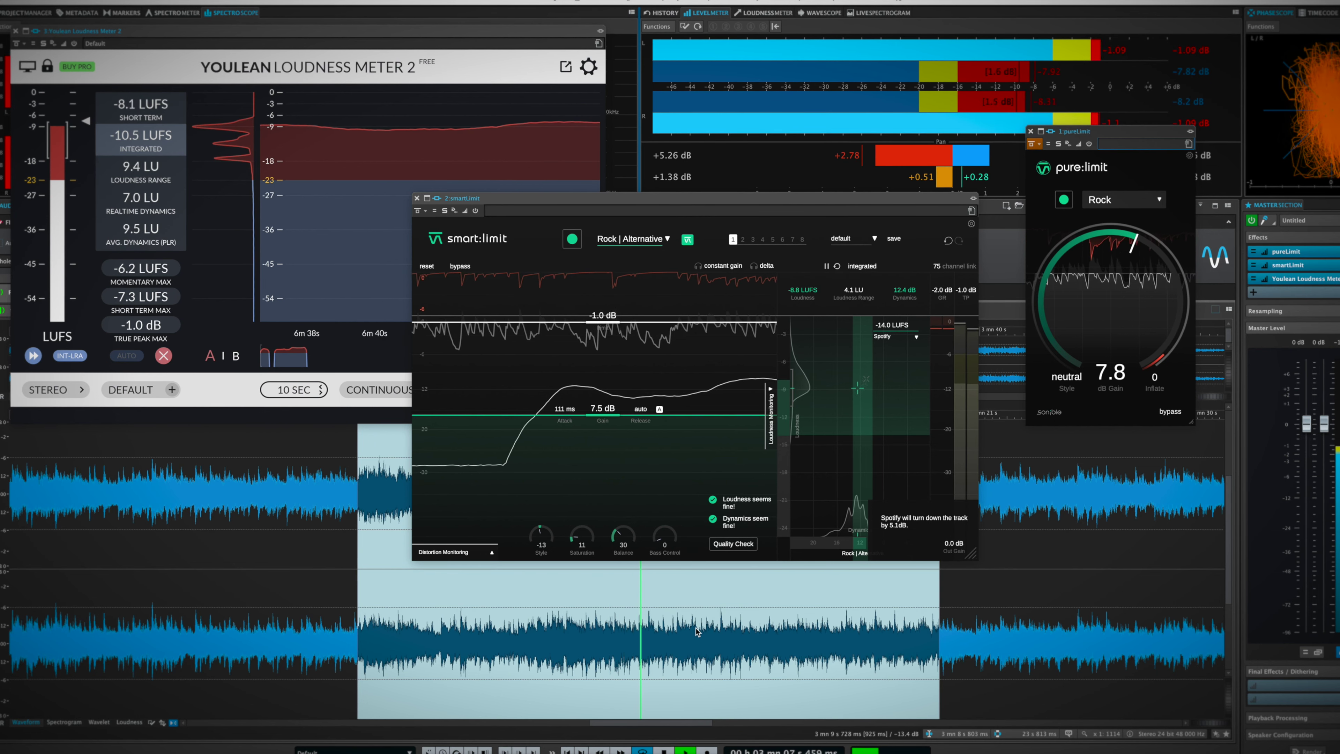
pyautogui.click(163, 357)
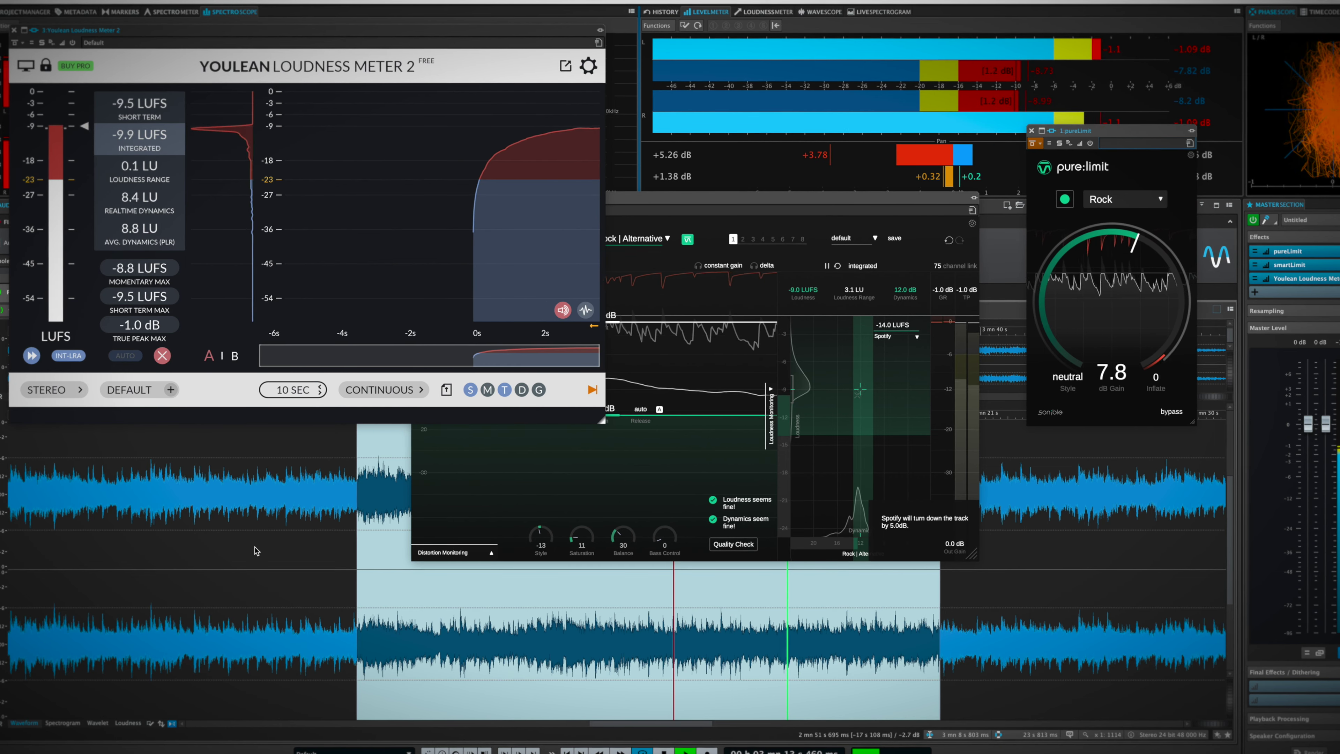
pyautogui.click(514, 555)
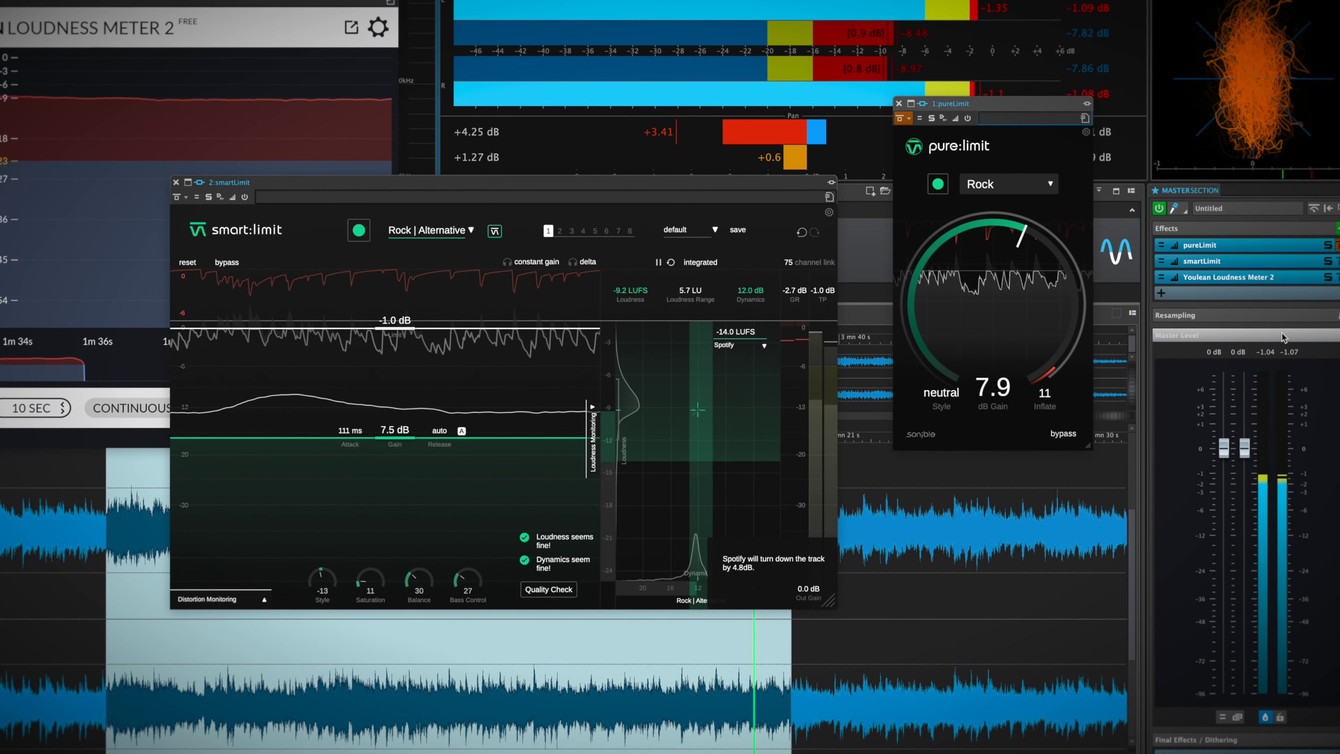
# Turn on Solo for the pureLimit slot in the Master Section effects chain
pyautogui.click(1328, 246)
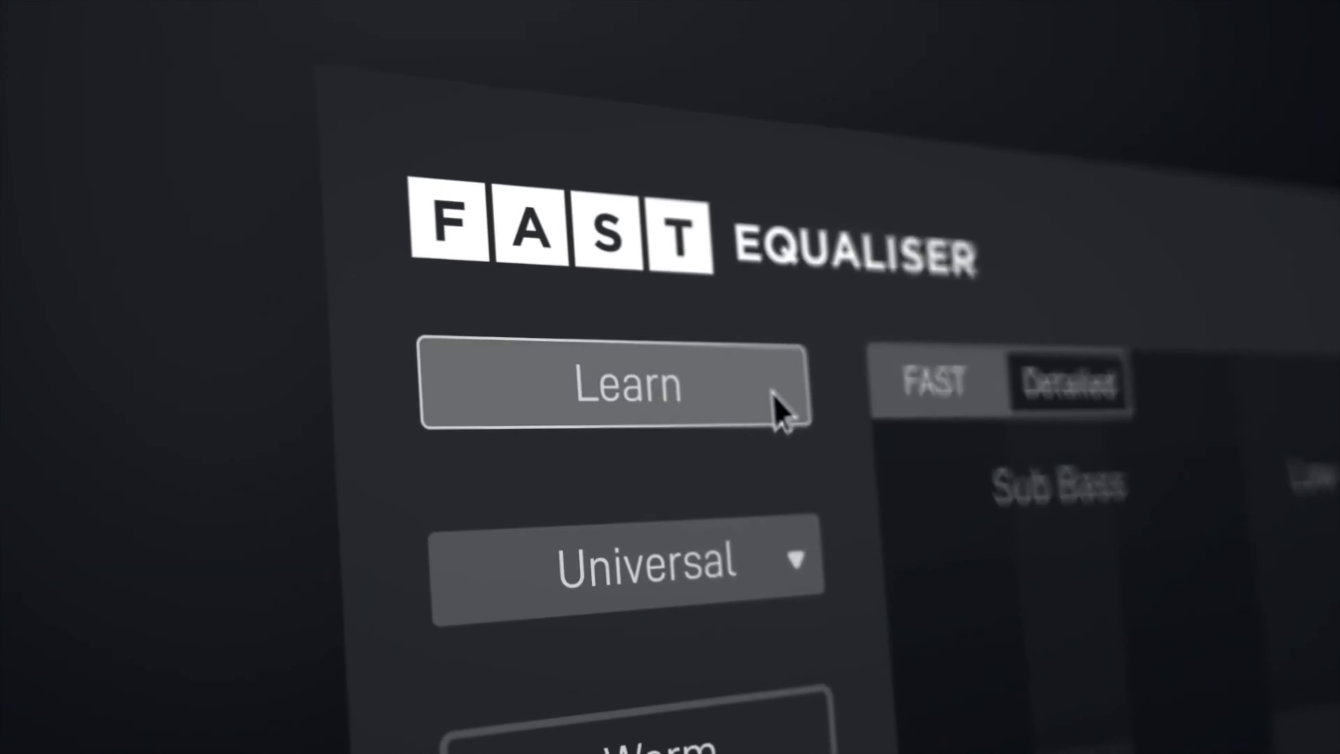
# Bring up the FAST Limiter window and drop down its Universal profile list
pyautogui.click(773, 392)
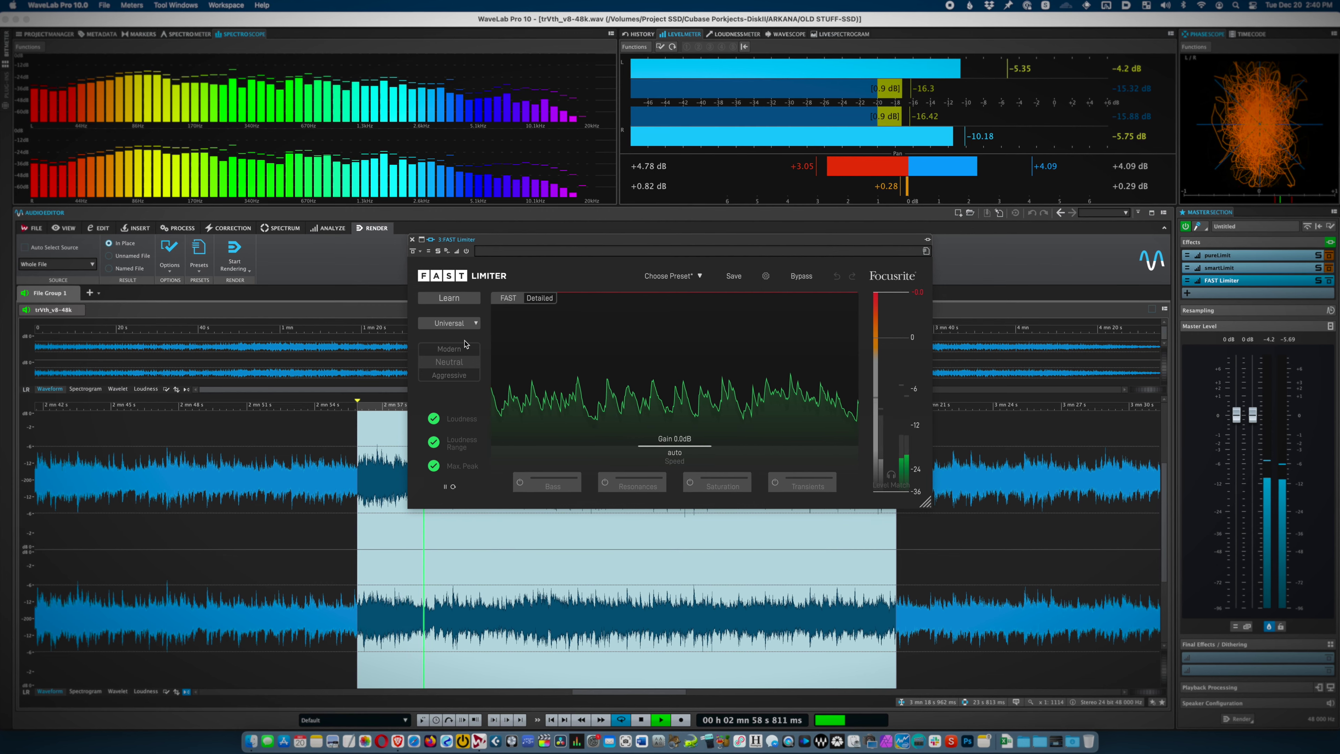
pyautogui.click(473, 323)
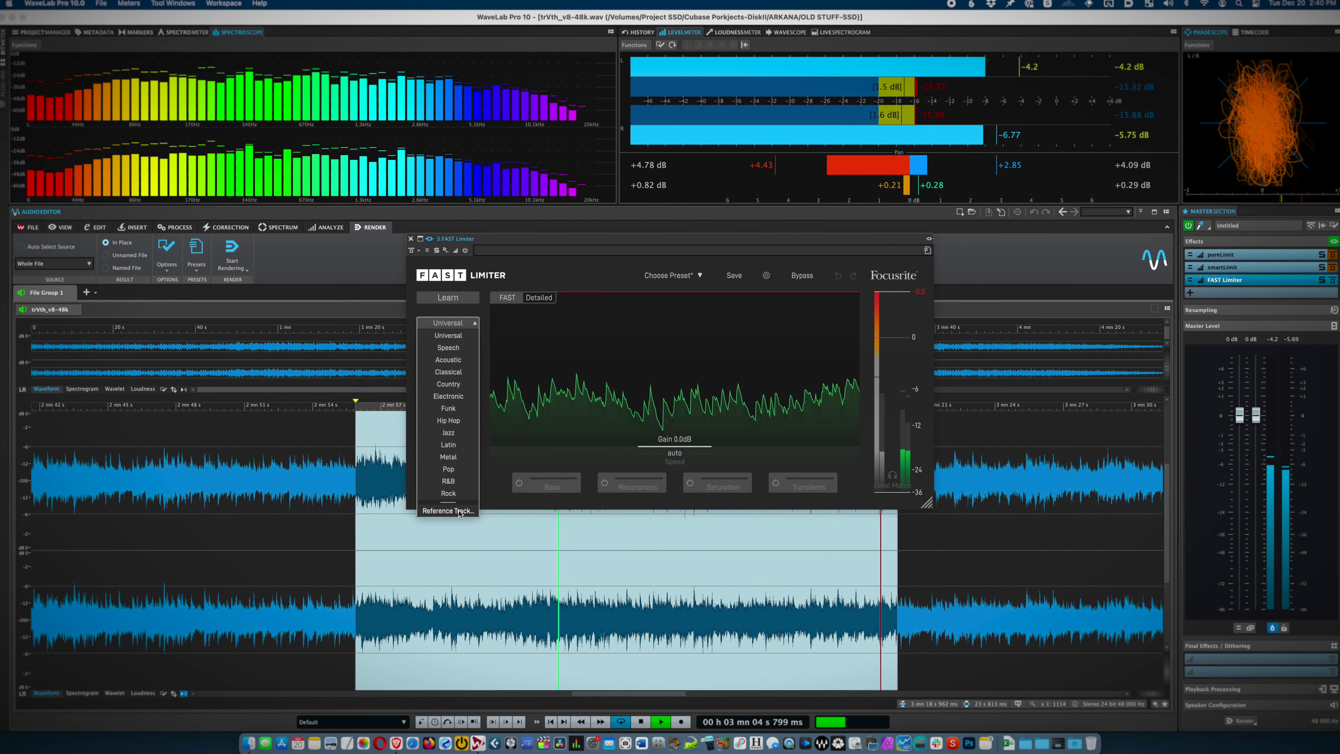
# Switch FAST Limiter to Reference Track and load the Coldplay - Clocks file as reference
pyautogui.click(447, 510)
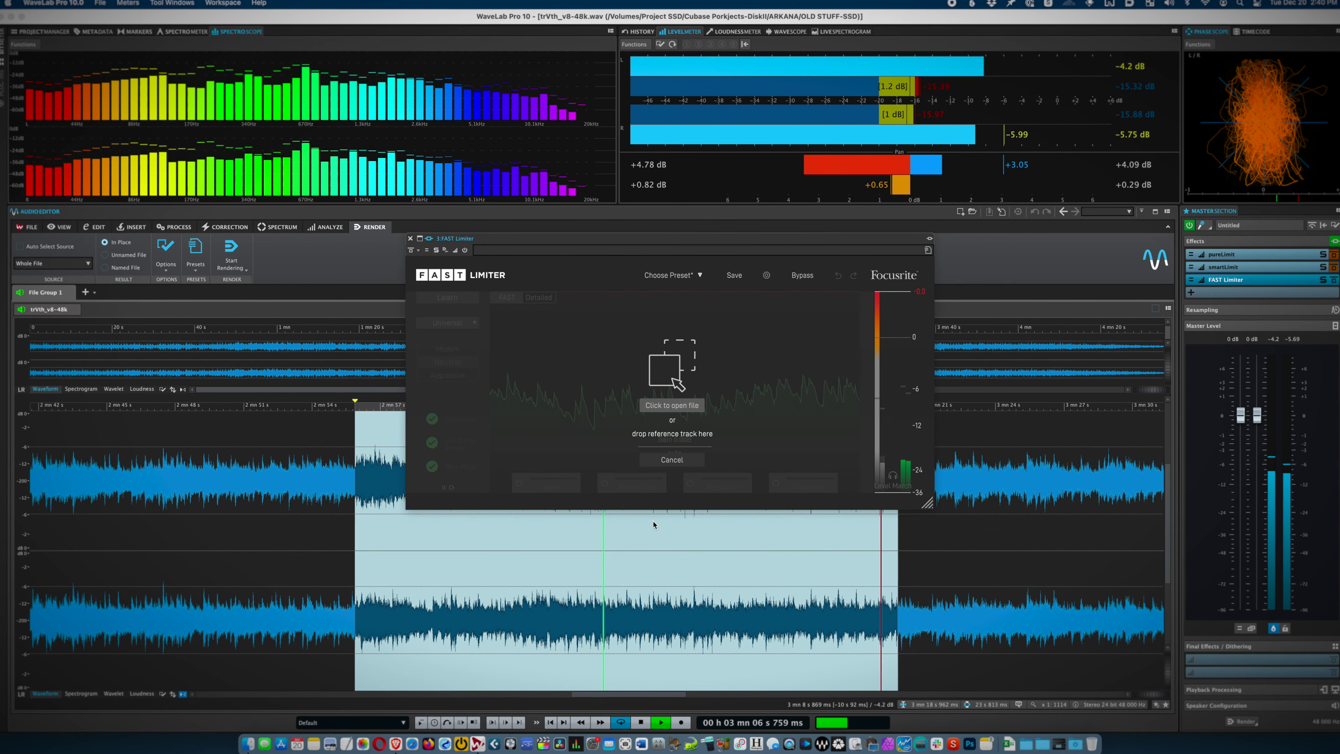
pyautogui.click(672, 405)
pyautogui.doubleClick(573, 148)
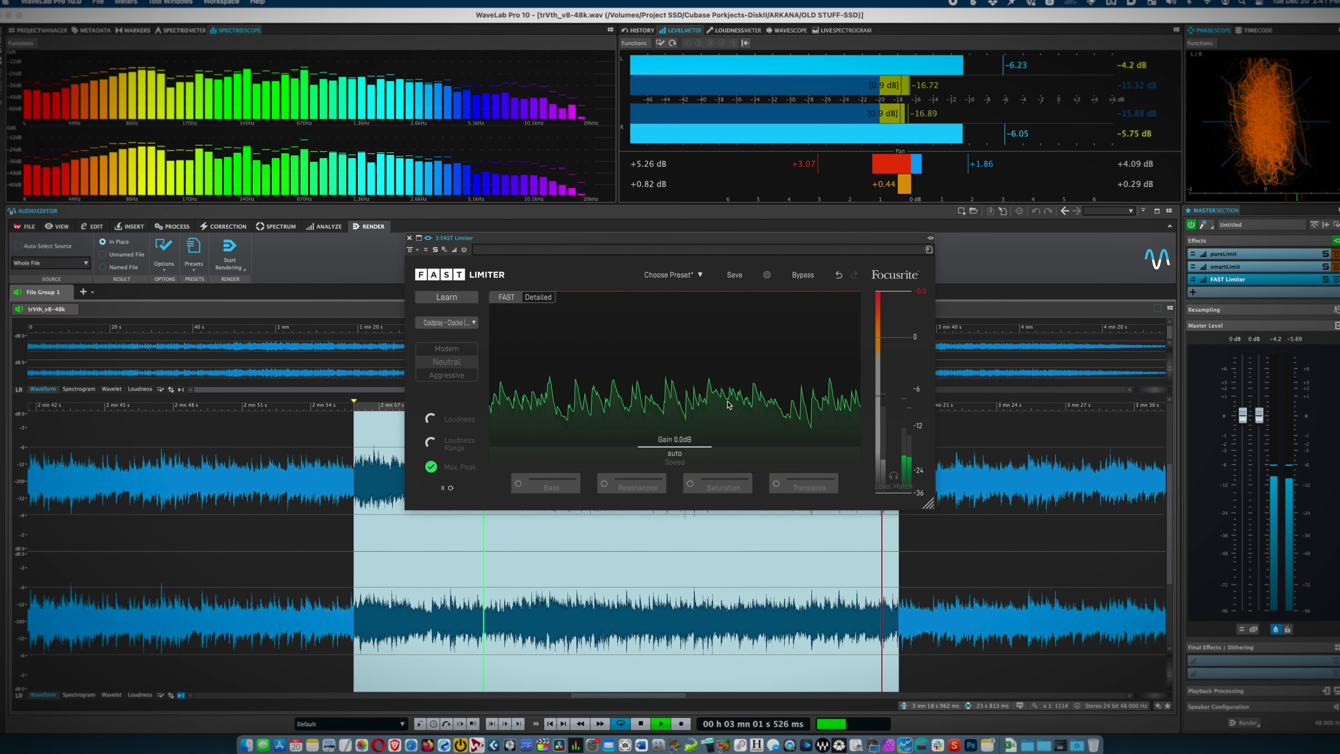
pyautogui.click(473, 323)
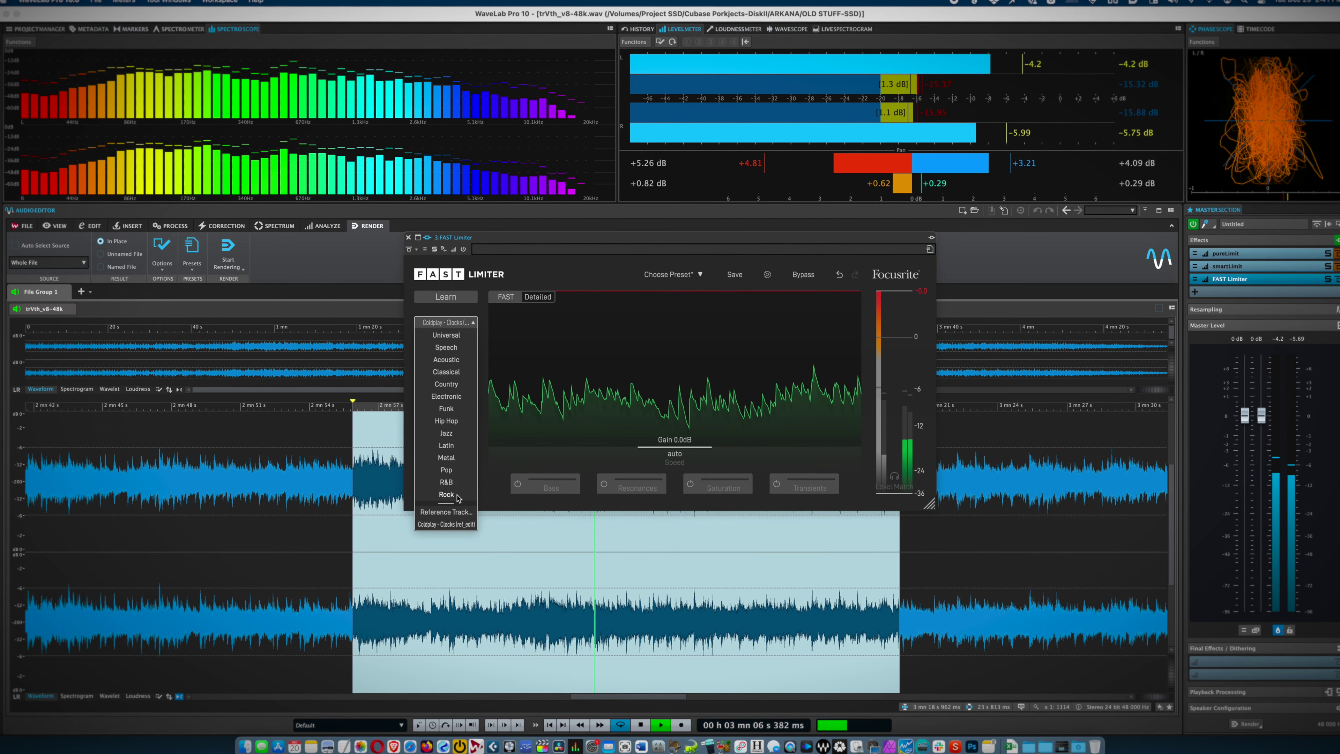
pyautogui.click(446, 495)
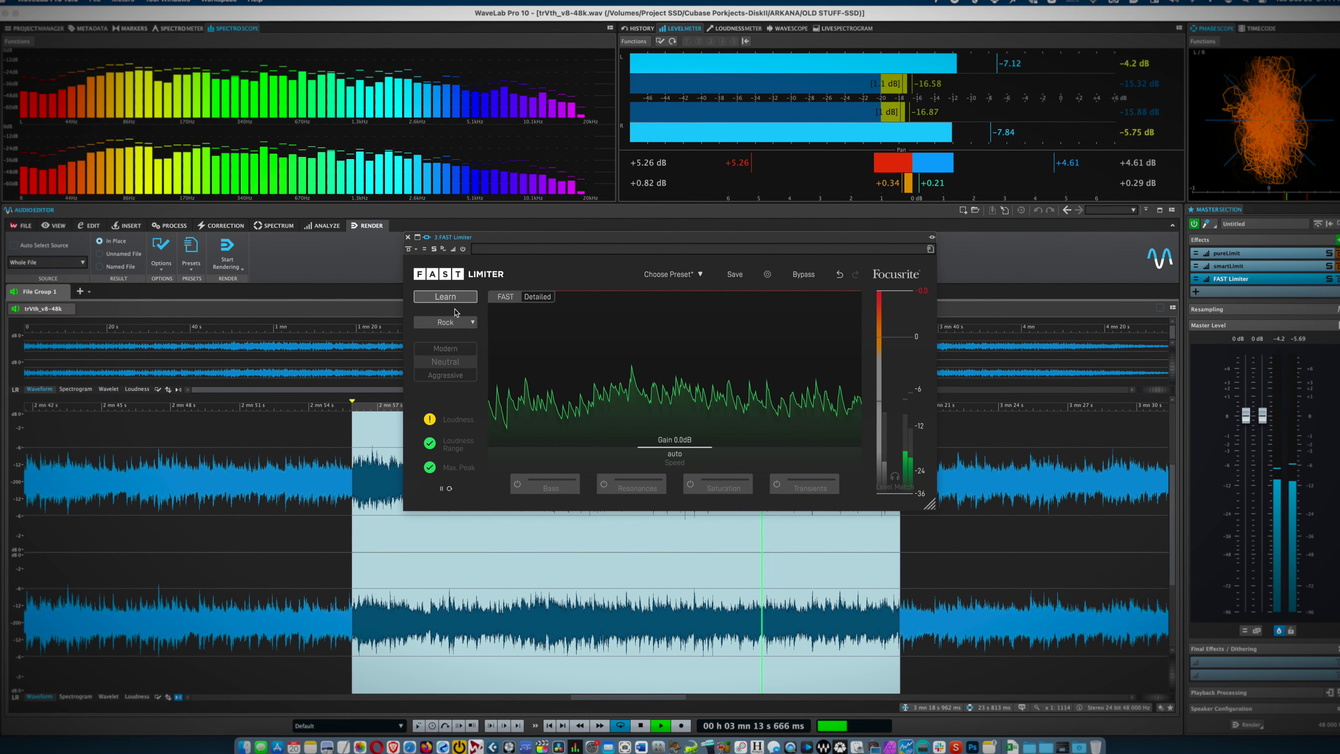
pyautogui.click(445, 297)
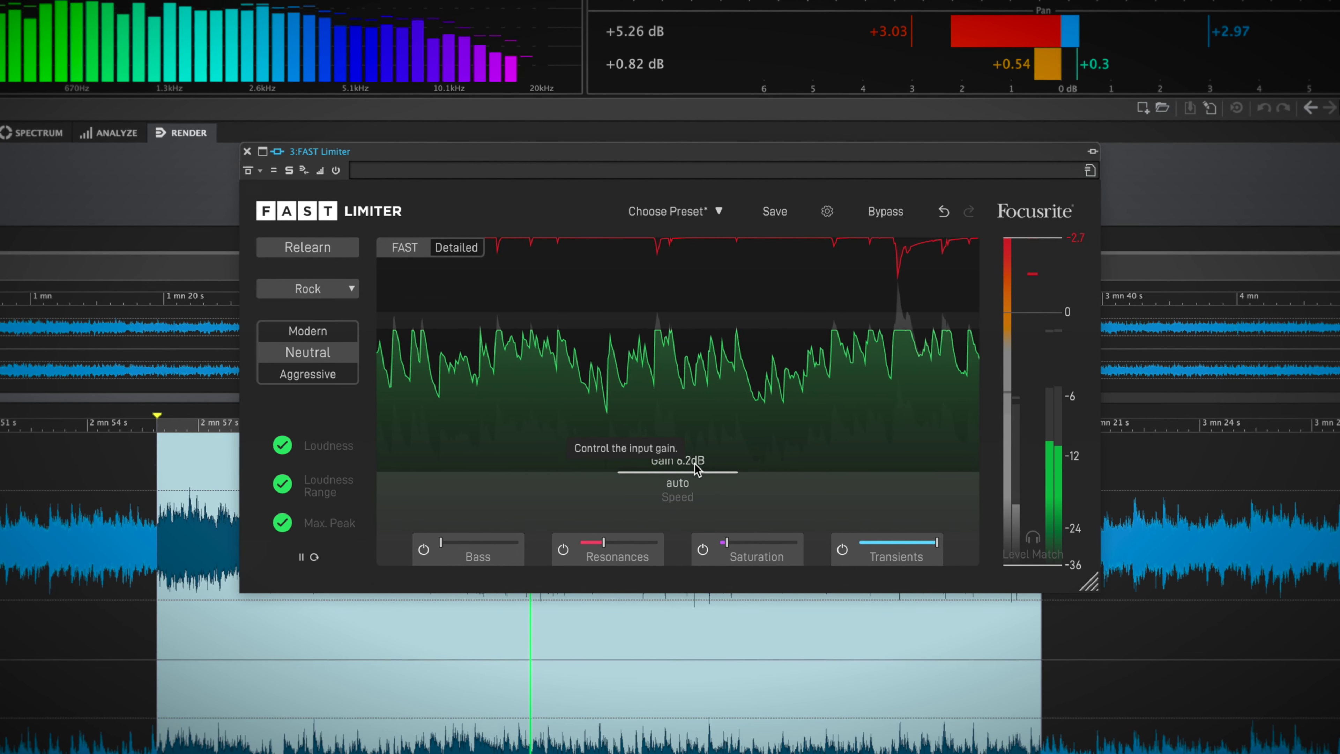
# Raise FAST Limiter's input gain to 7.7 dB, matching smart:limit
pyautogui.moveTo(696, 468); pyautogui.dragTo(695, 464)
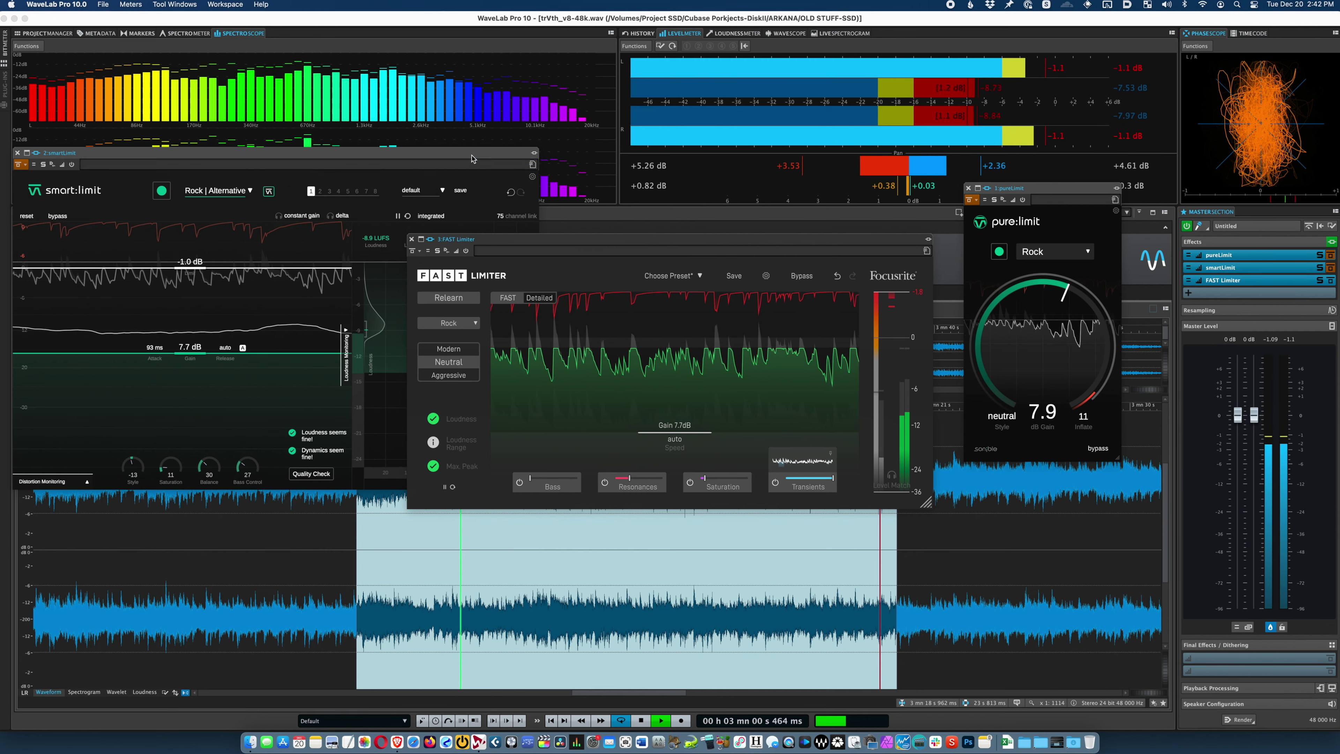
# Move the solo from FAST Limiter to smart:limit and turn smart:limit's saturation to 0
pyautogui.click(1321, 280)
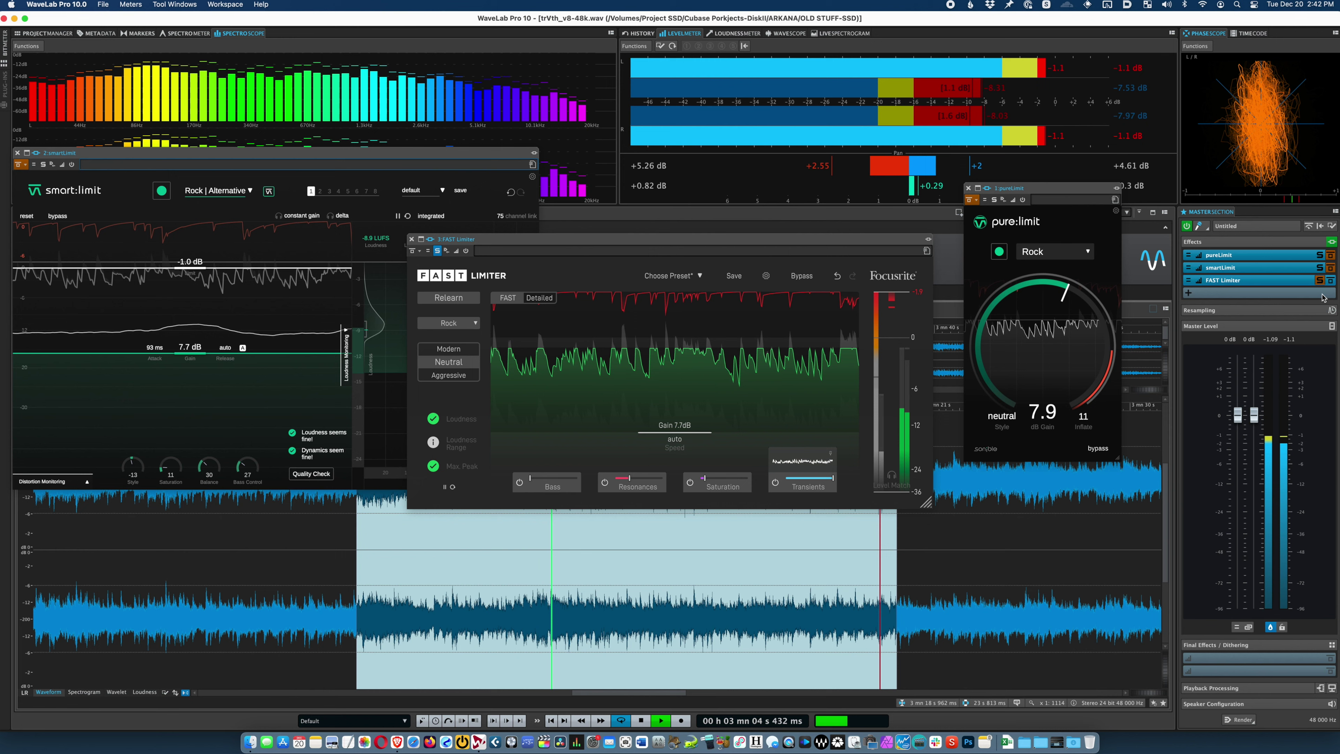
pyautogui.click(1320, 268)
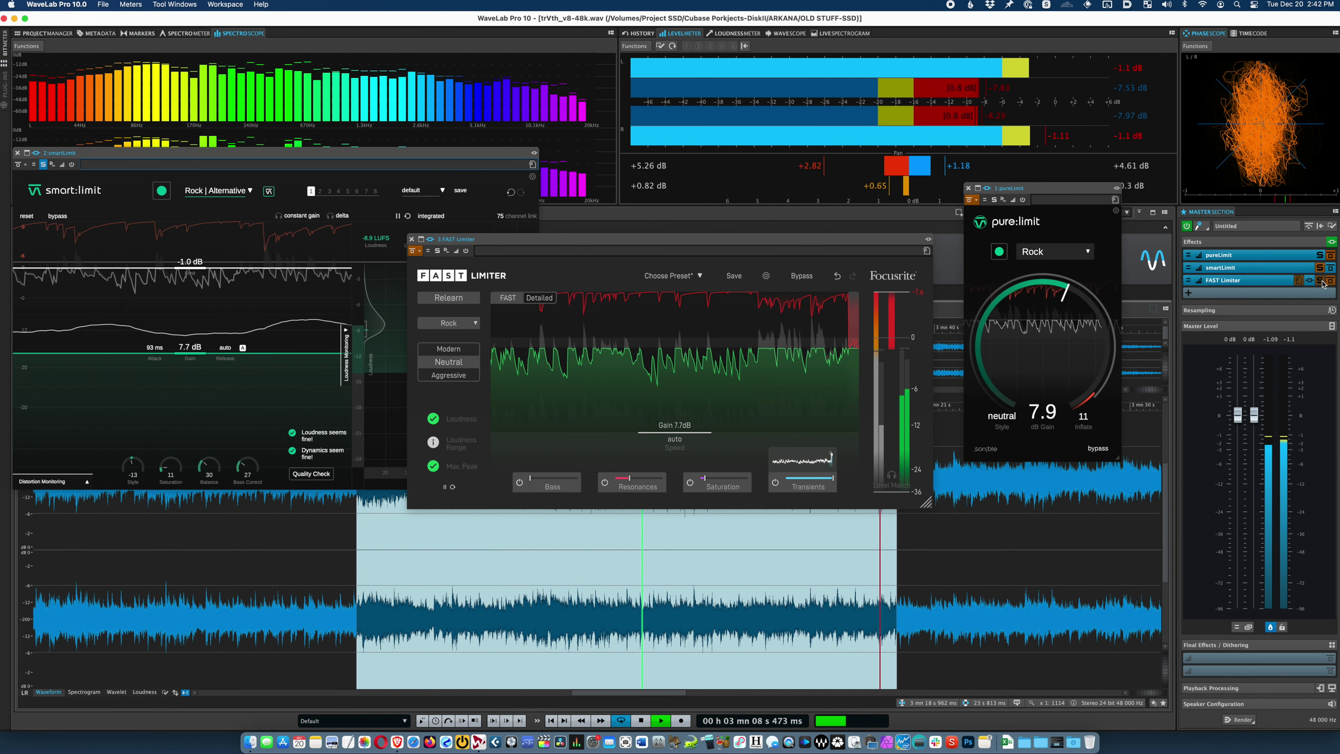
pyautogui.click(247, 469)
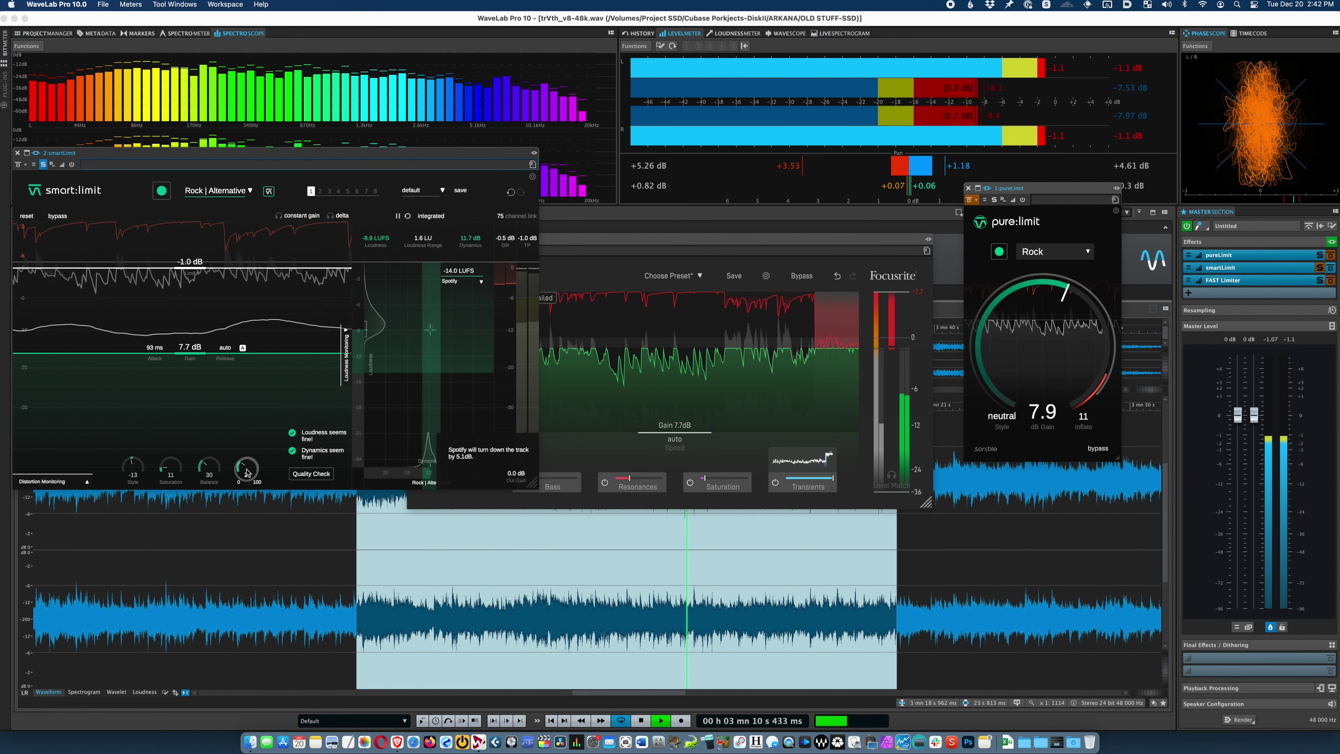
pyautogui.moveTo(170, 467); pyautogui.dragTo(170, 478)
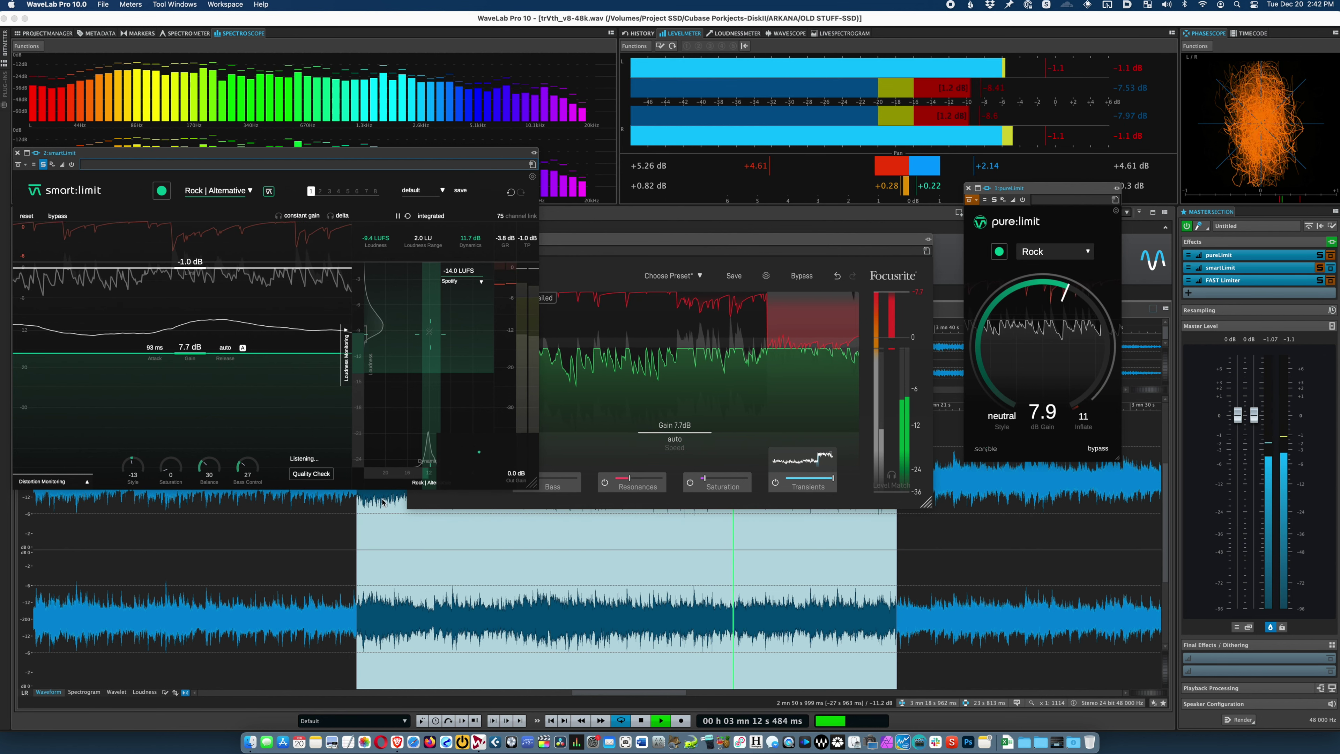
# Switch off FAST Limiter's saturation and close the other limiter windows
pyautogui.click(690, 482)
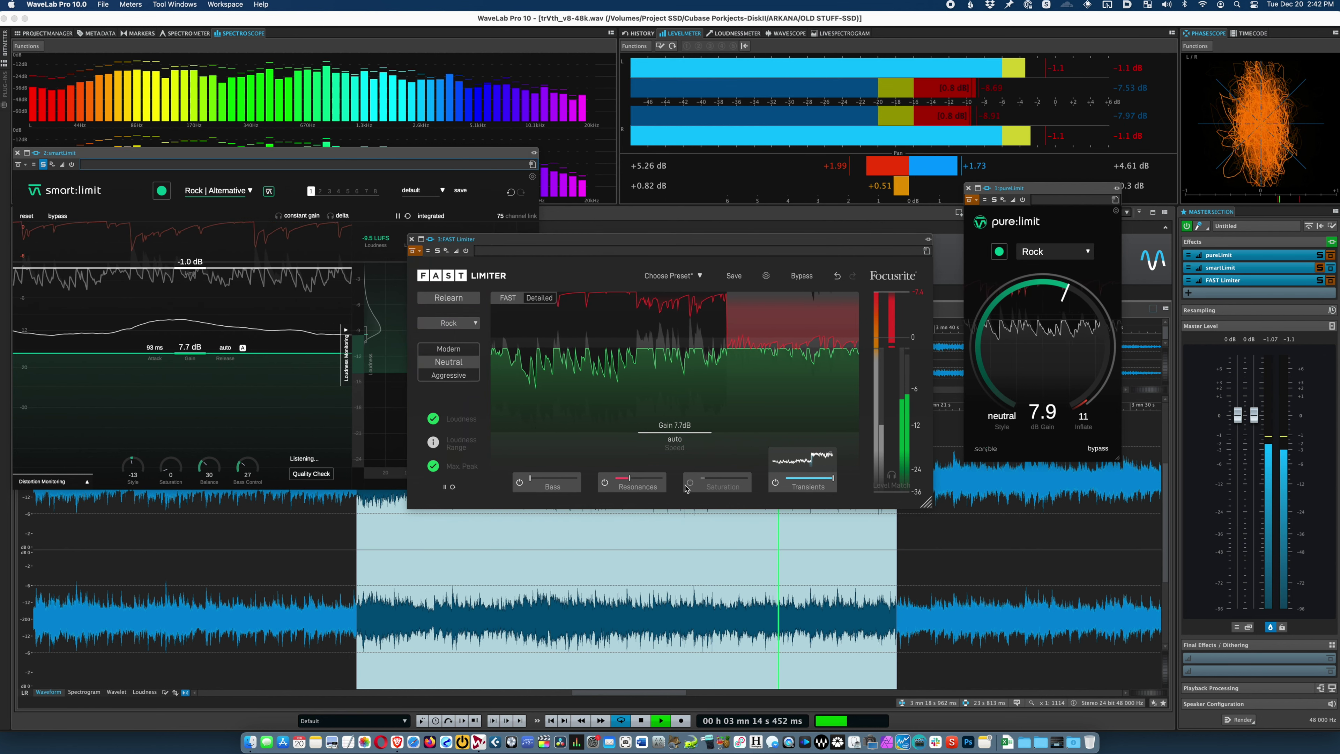
pyautogui.click(437, 250)
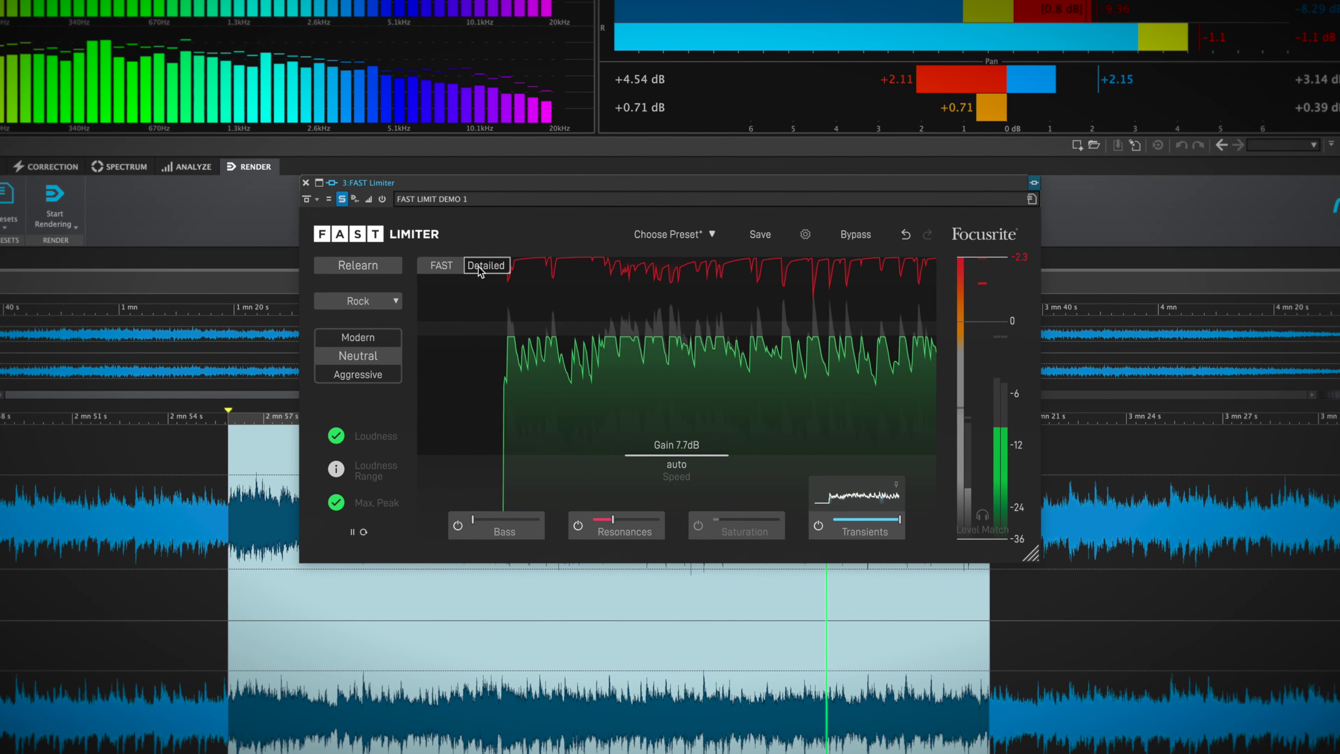
# Show FAST Limiter's detailed controls and turn its saturation back on
pyautogui.click(477, 265)
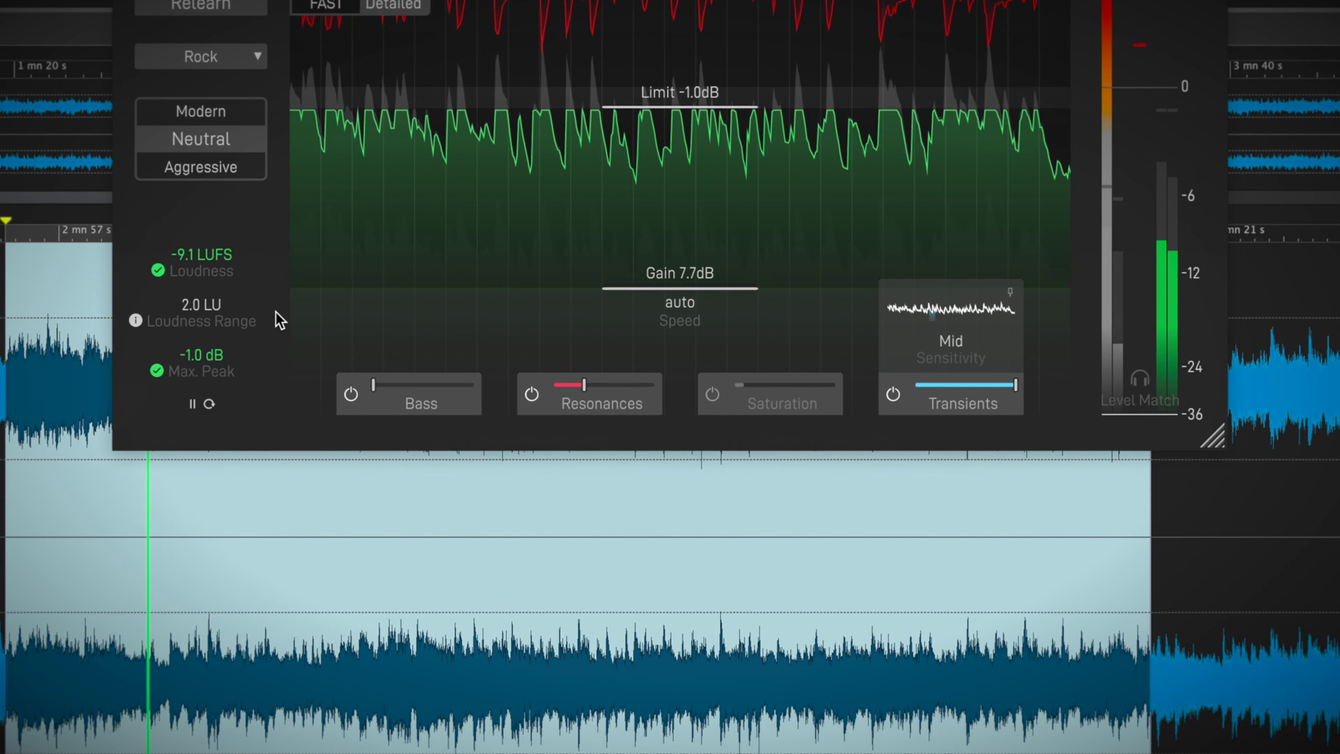
pyautogui.moveTo(586, 407)
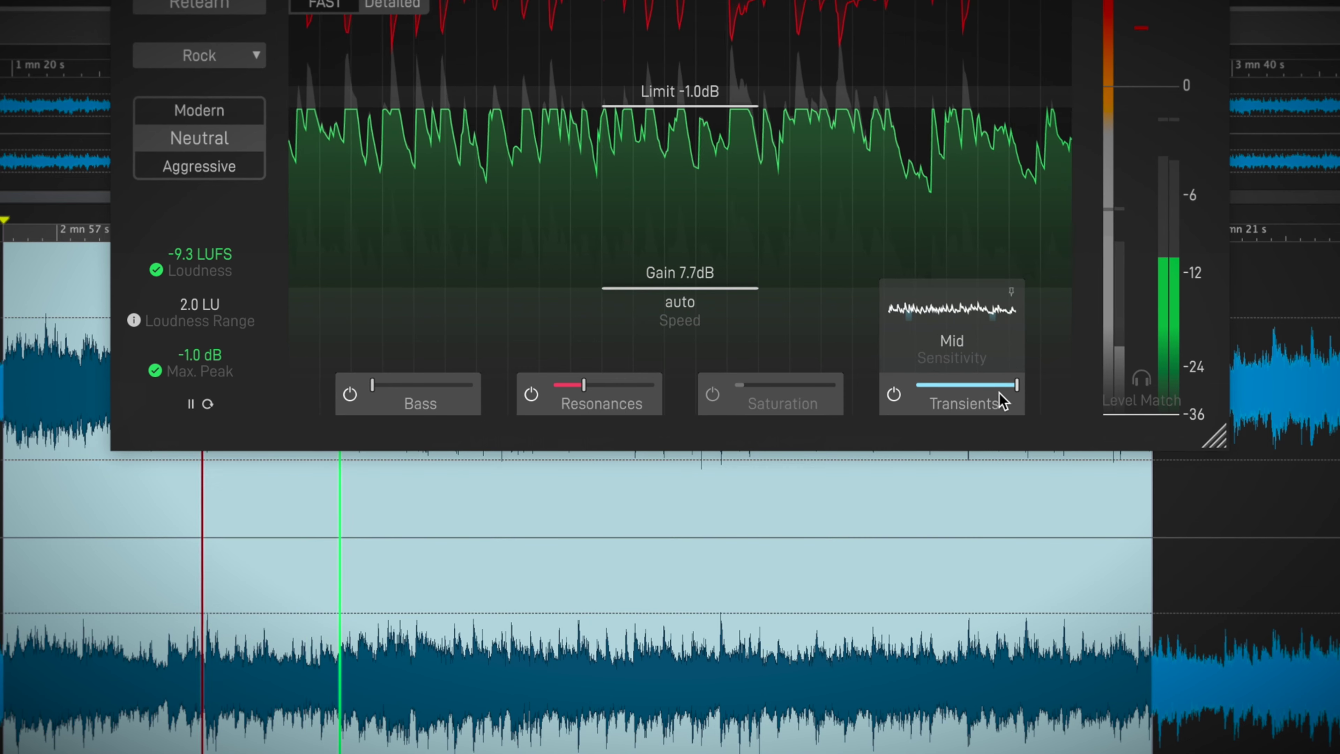
pyautogui.click(714, 397)
# Set Resonances precision to 71, raise the Resonances amount, and A/B Resonances off and on
pyautogui.moveTo(560, 417)
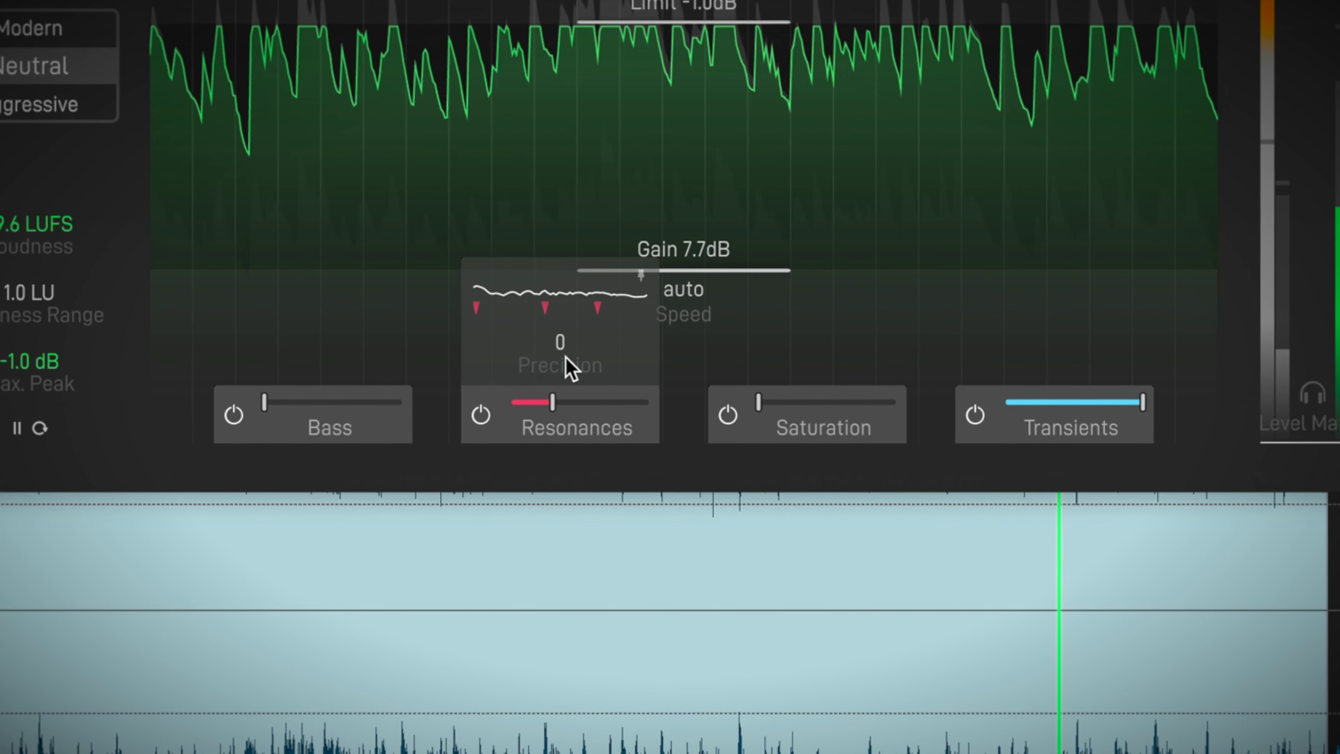
pyautogui.moveTo(570, 367); pyautogui.dragTo(709, 74)
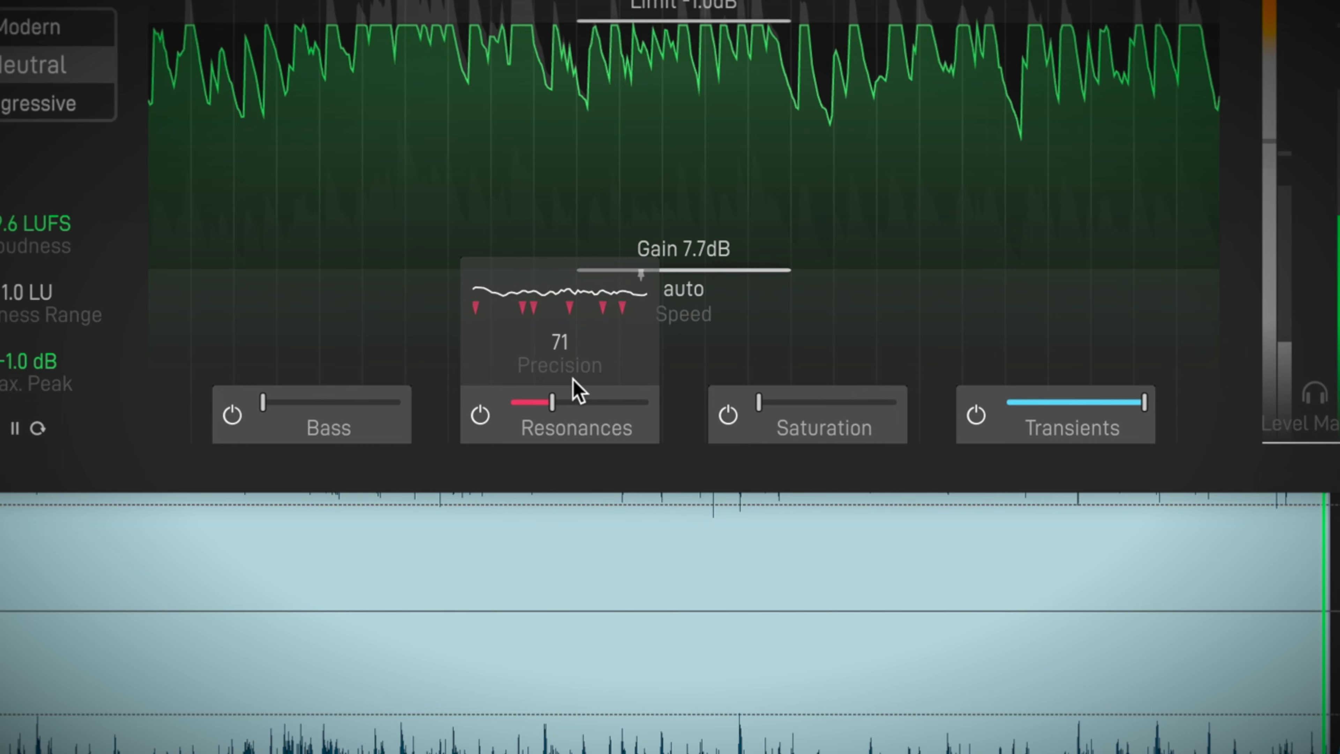
pyautogui.moveTo(578, 401); pyautogui.dragTo(630, 411)
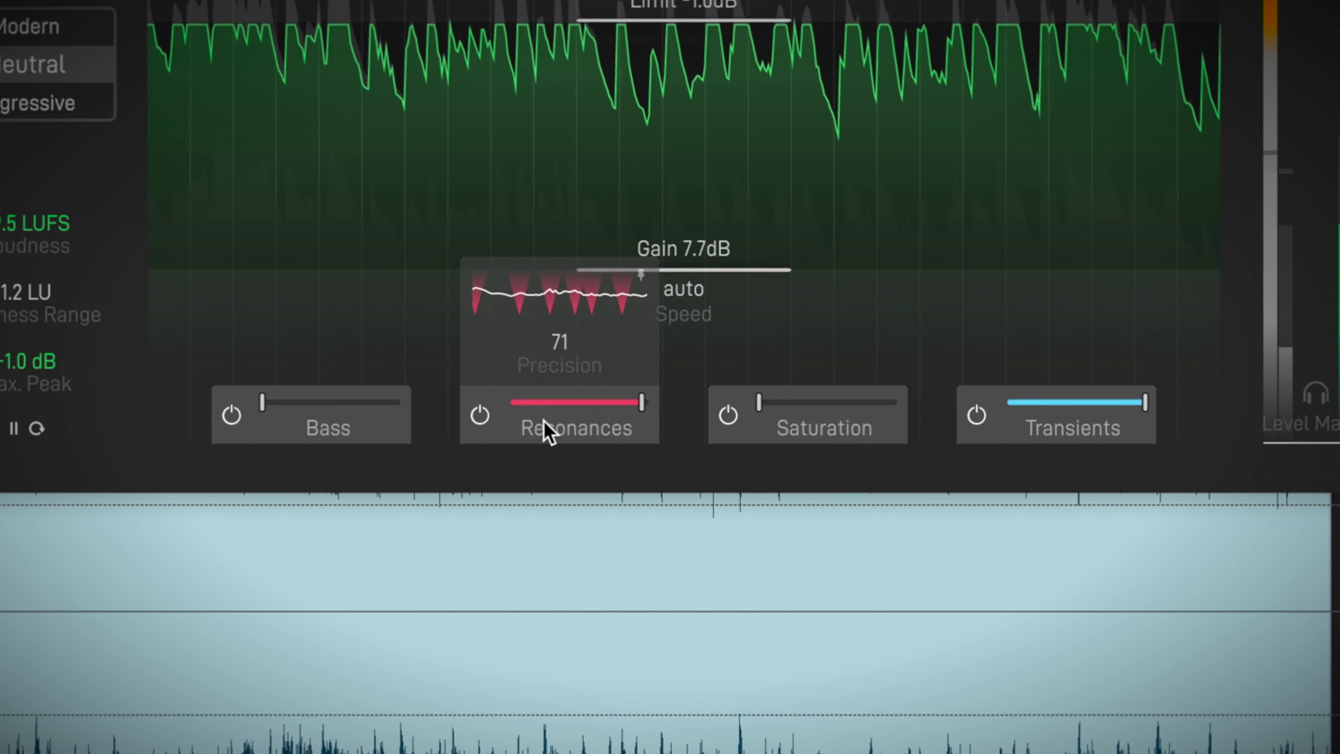
pyautogui.click(479, 416)
pyautogui.click(480, 405)
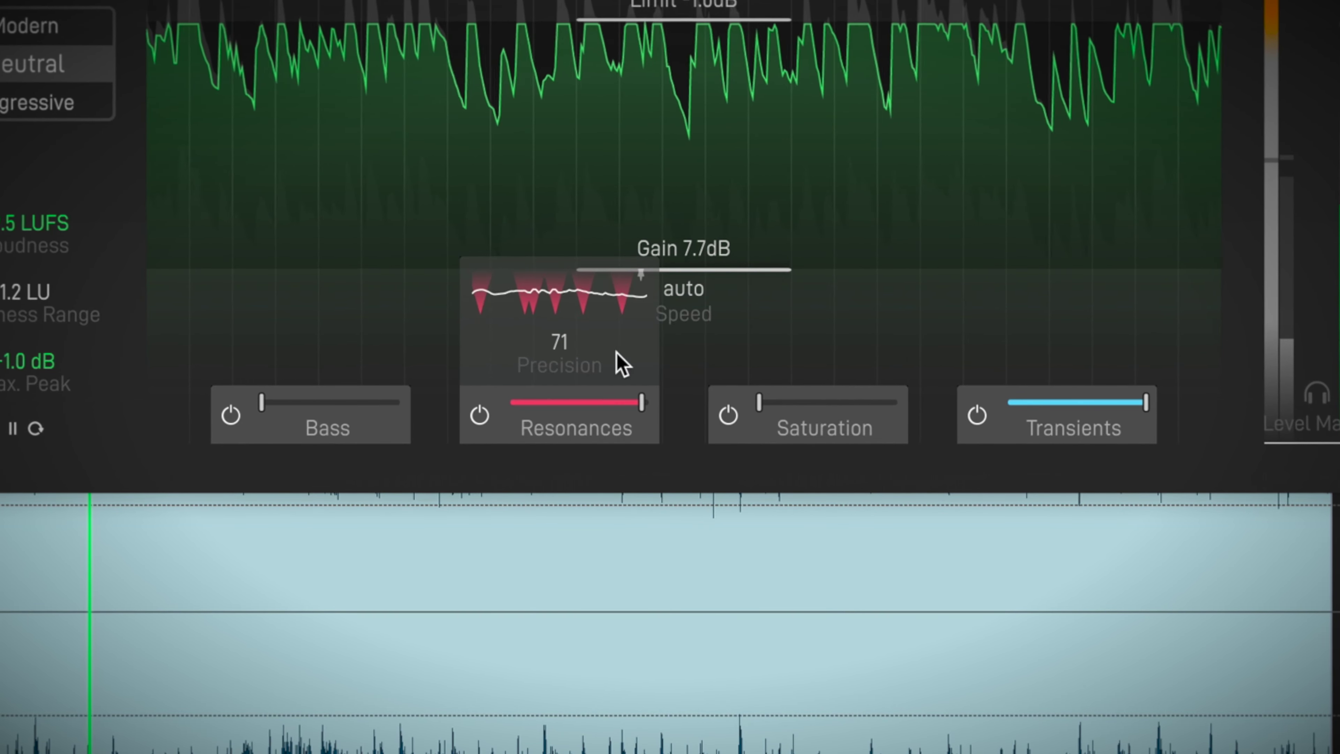
# Try Resonances precision at 100, compare it bypassed, then lower the amount to about 78
pyautogui.moveTo(575, 342); pyautogui.dragTo(622, 204)
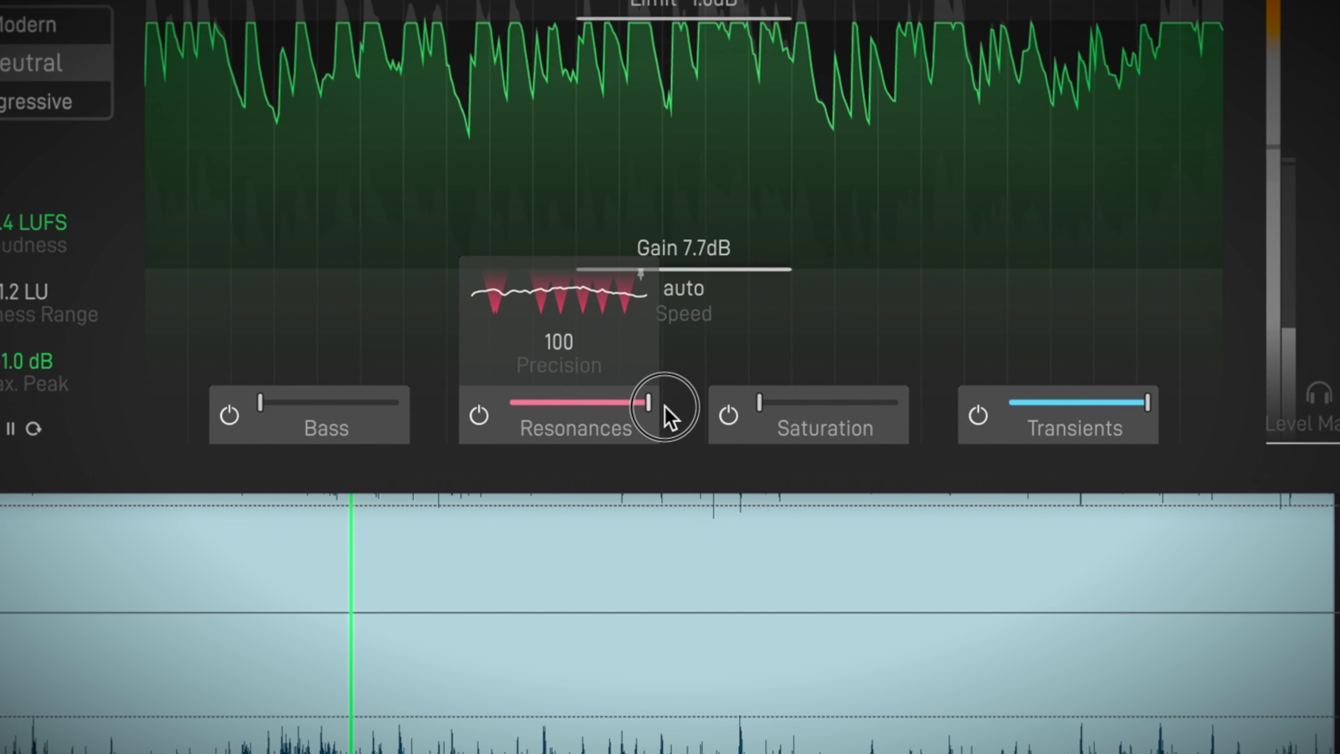
pyautogui.click(478, 416)
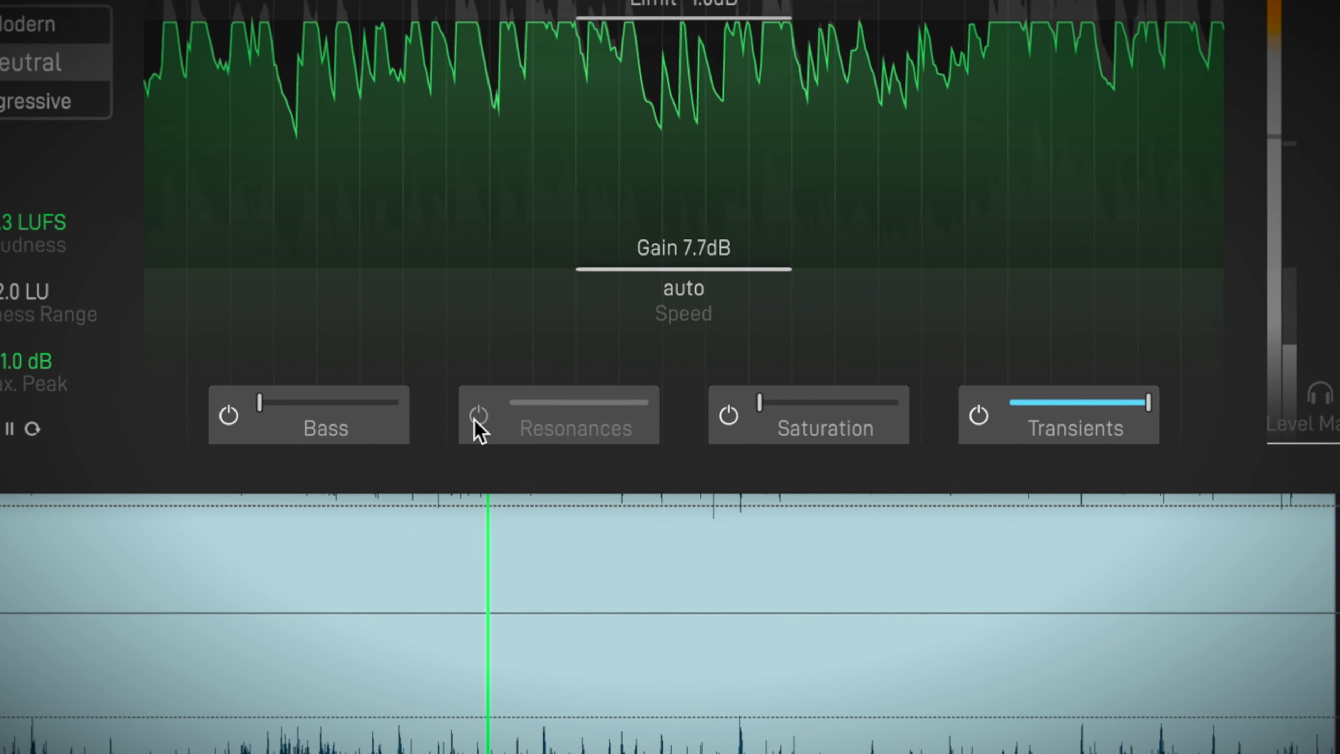
pyautogui.click(478, 417)
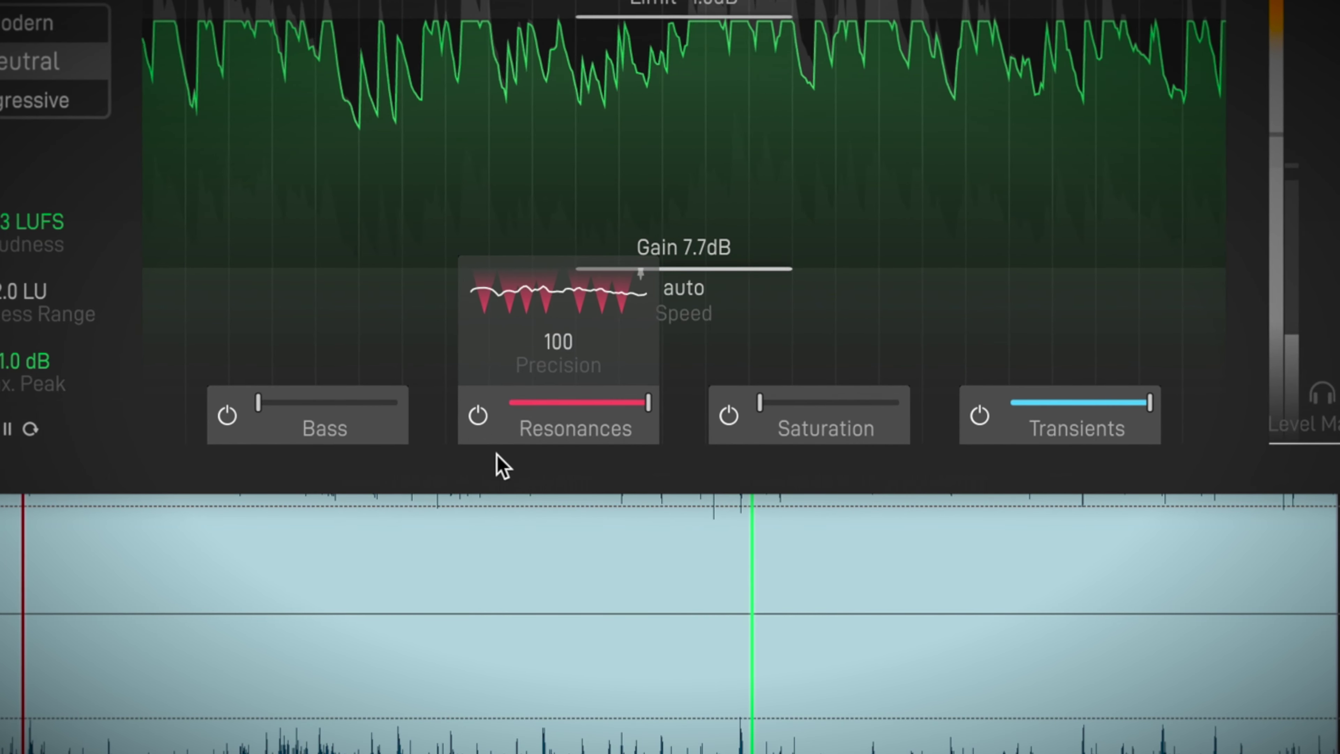
pyautogui.click(568, 401)
pyautogui.moveTo(581, 364); pyautogui.dragTo(547, 474)
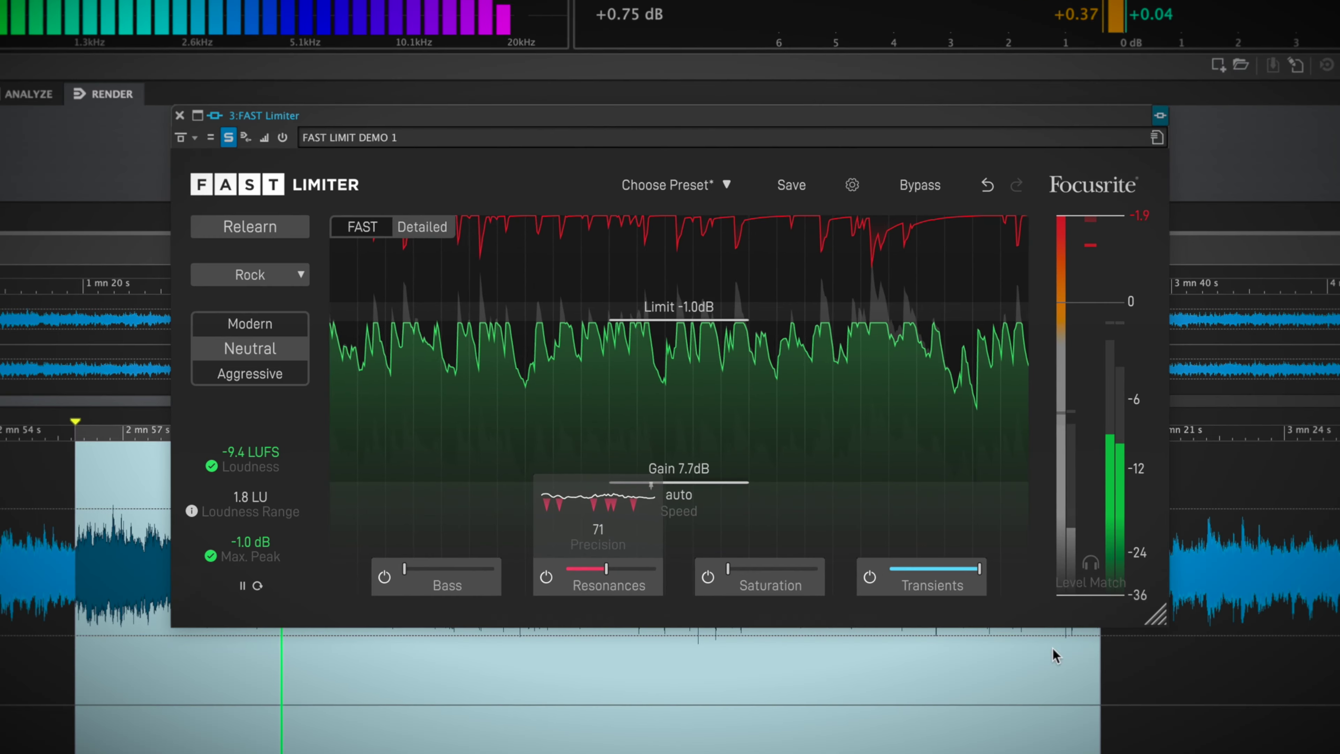
# Turn on Level Match, then toggle FAST Limiter's Bypass on and off to compare
pyautogui.click(1099, 577)
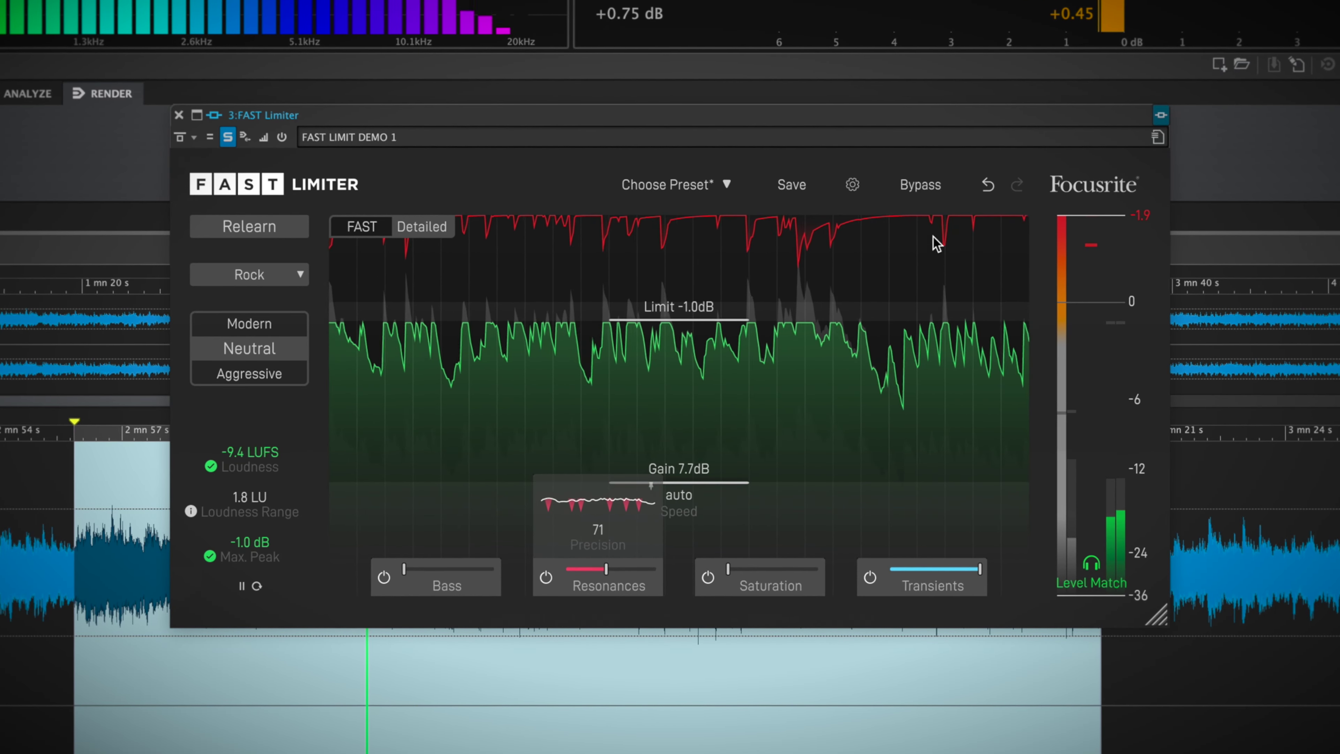
pyautogui.click(917, 190)
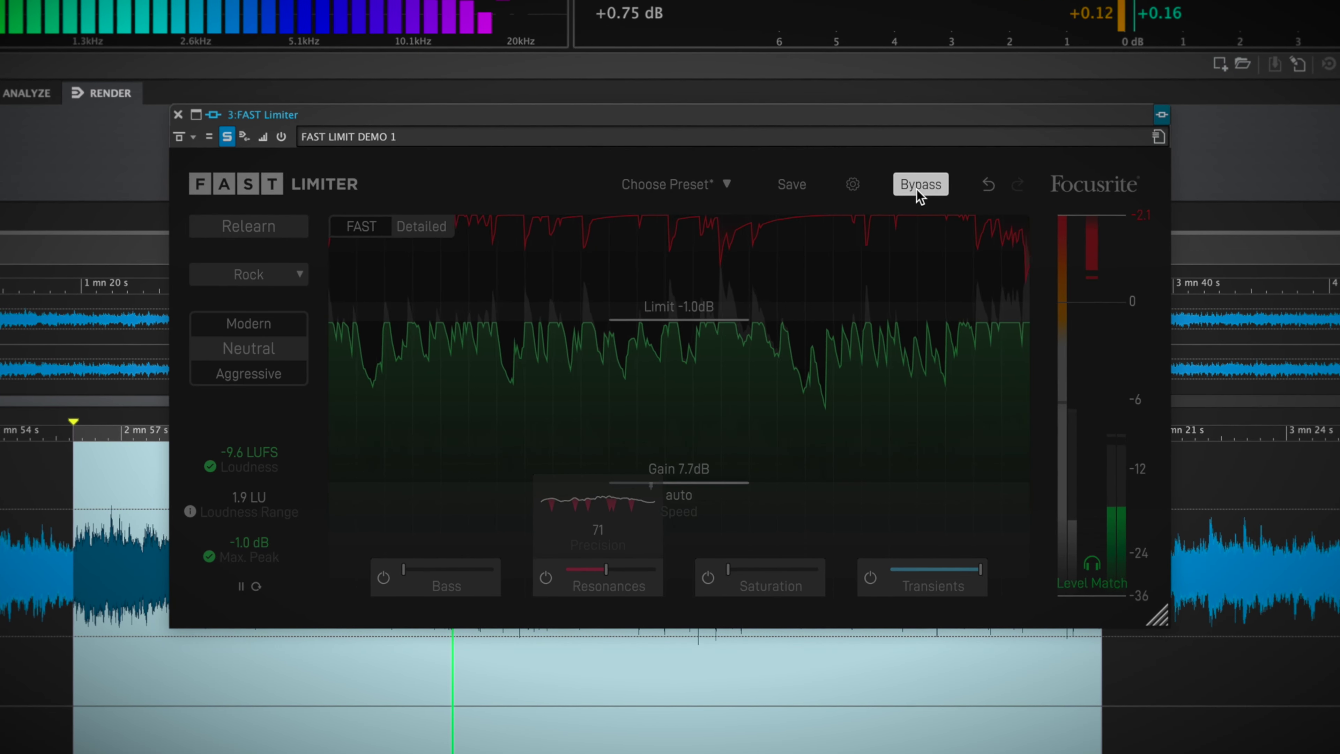
pyautogui.click(917, 188)
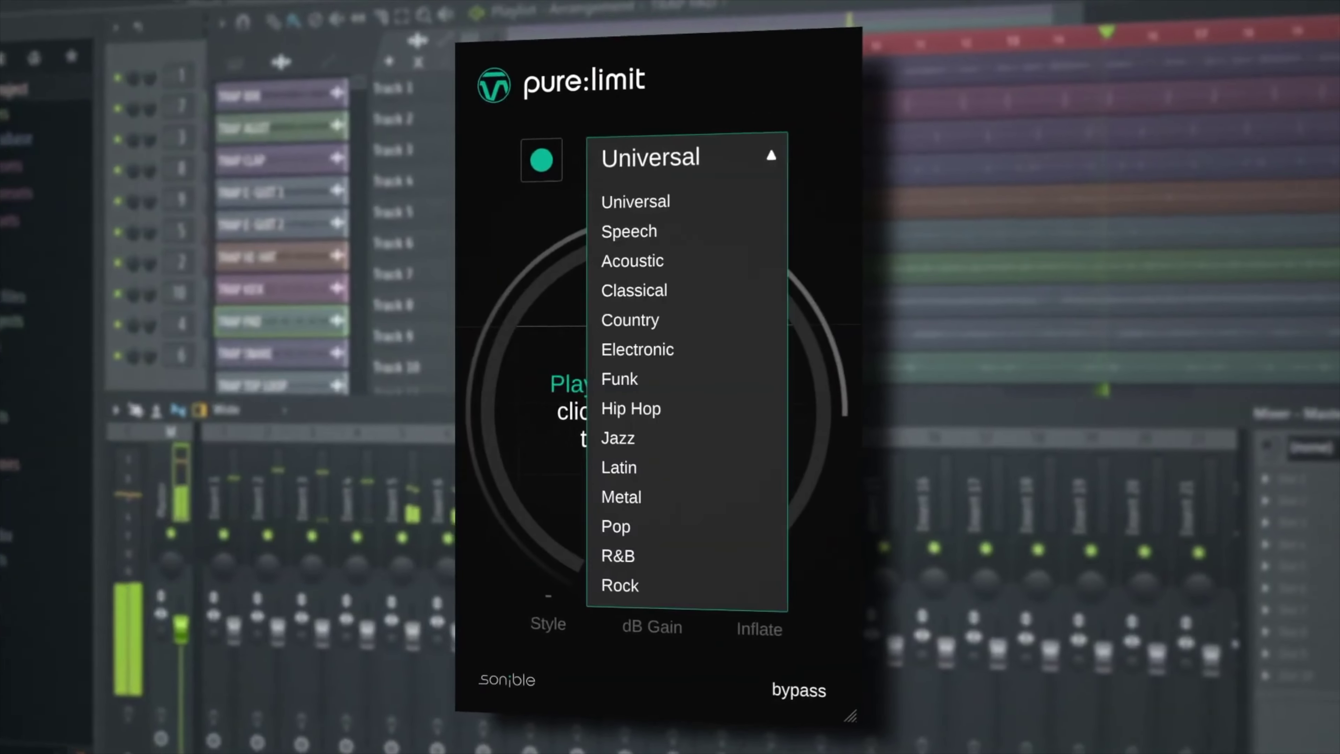
pyautogui.click(631, 409)
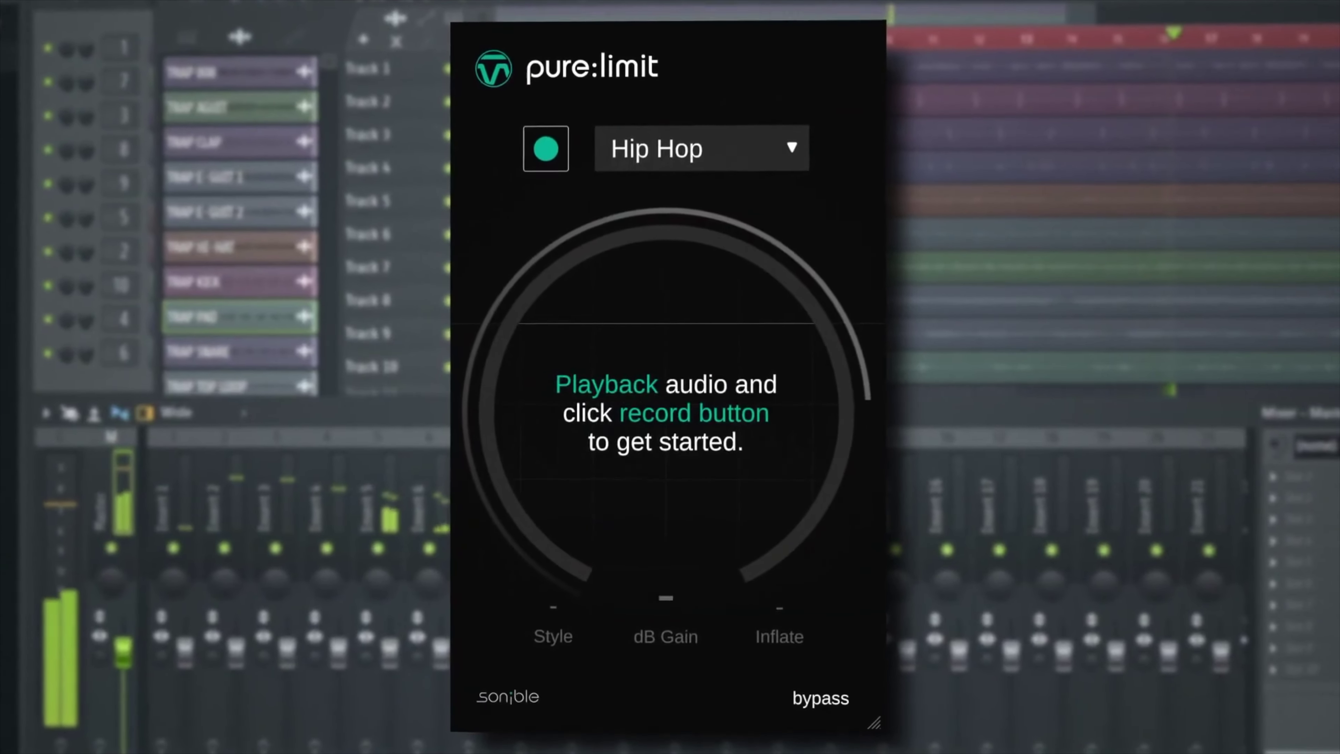